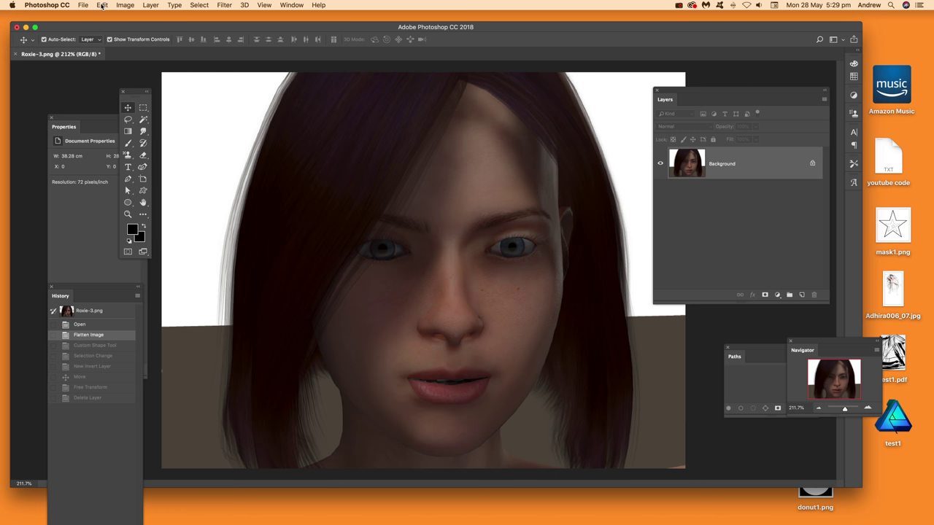
# - Invert the whole portrait into a colour negative with Image > Adjustments > Invert
pyautogui.click(125, 5)
pyautogui.moveTo(140, 31)
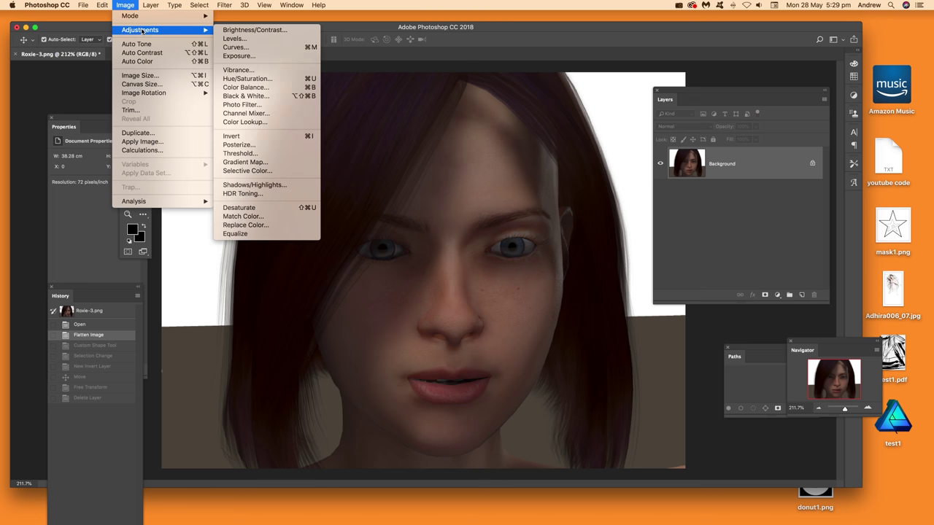
pyautogui.click(246, 137)
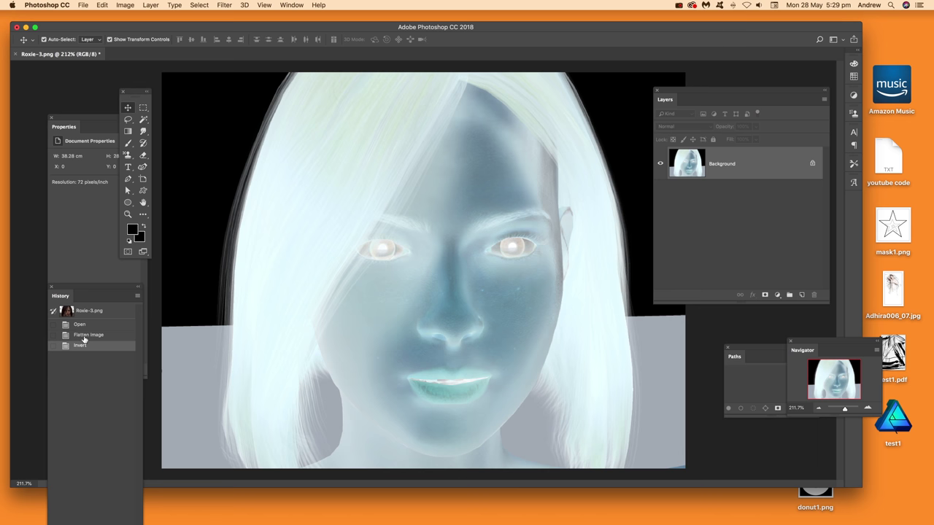
pyautogui.click(103, 6)
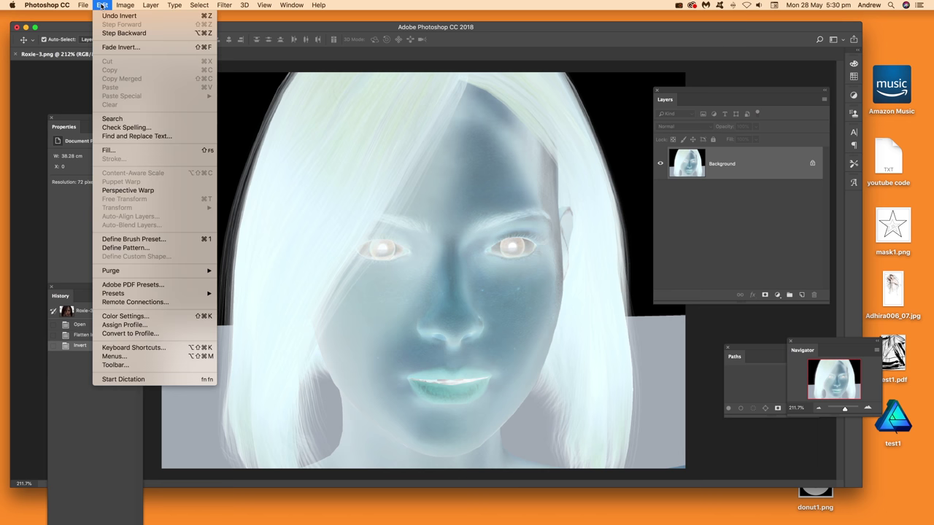
# - Fade the inversion, trying the Difference and then Exclusion blend modes
pyautogui.click(115, 47)
pyautogui.click(516, 264)
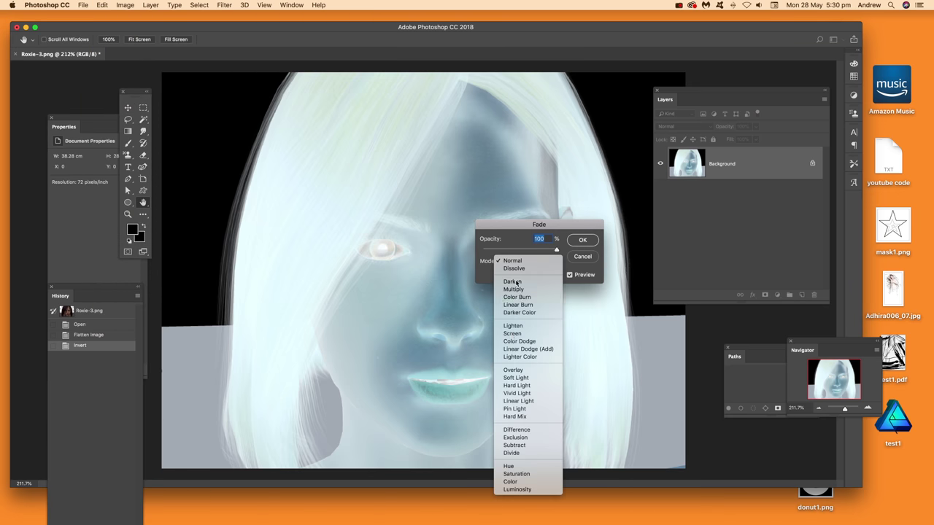
pyautogui.click(520, 430)
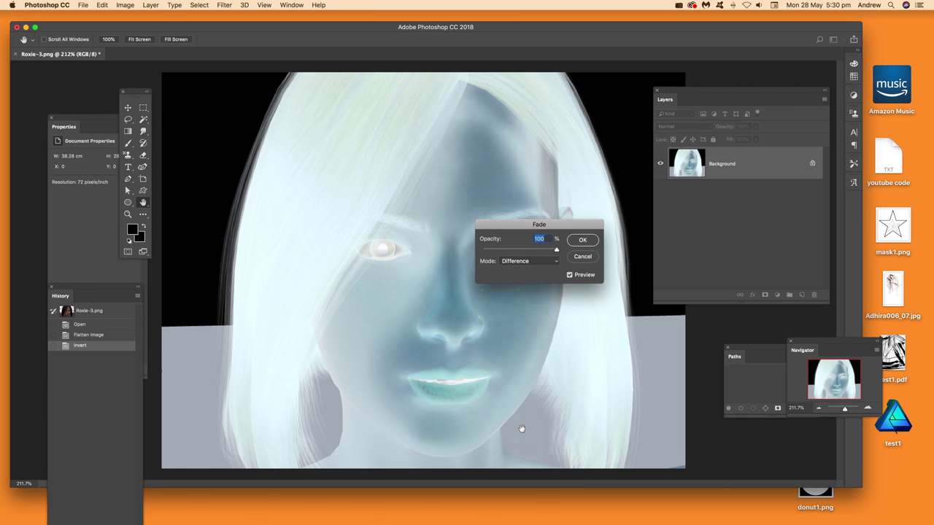
pyautogui.moveTo(509, 226); pyautogui.dragTo(601, 224)
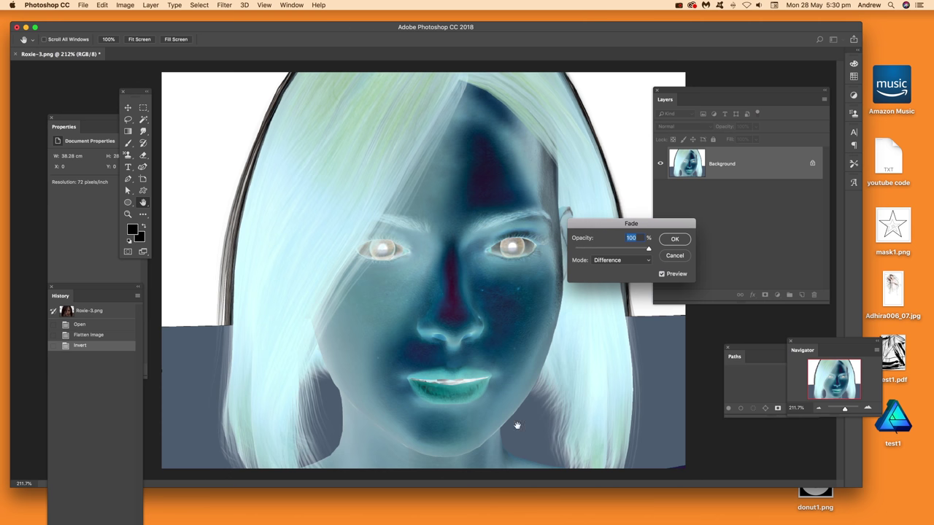
pyautogui.click(614, 261)
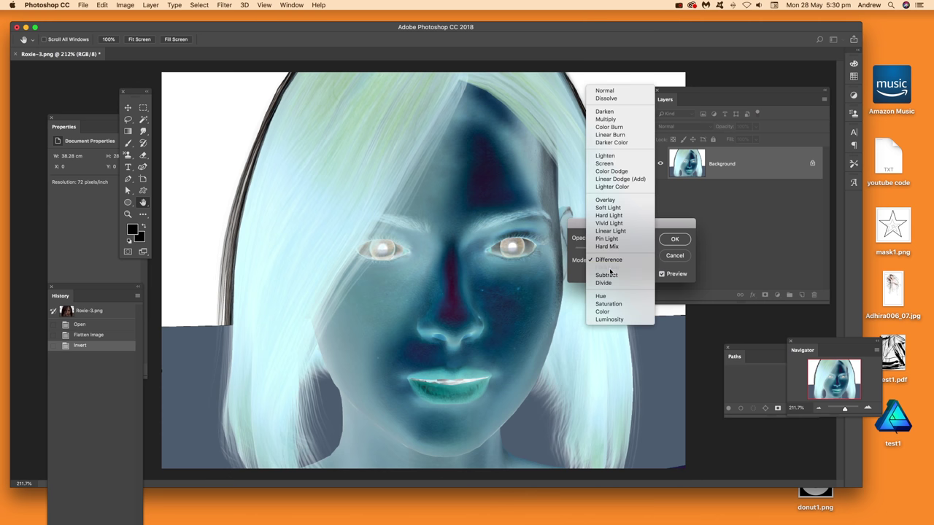
pyautogui.click(610, 272)
# - Try Screen, return to Normal, test opacity, commit at 100%, then revert to original colours
pyautogui.click(609, 264)
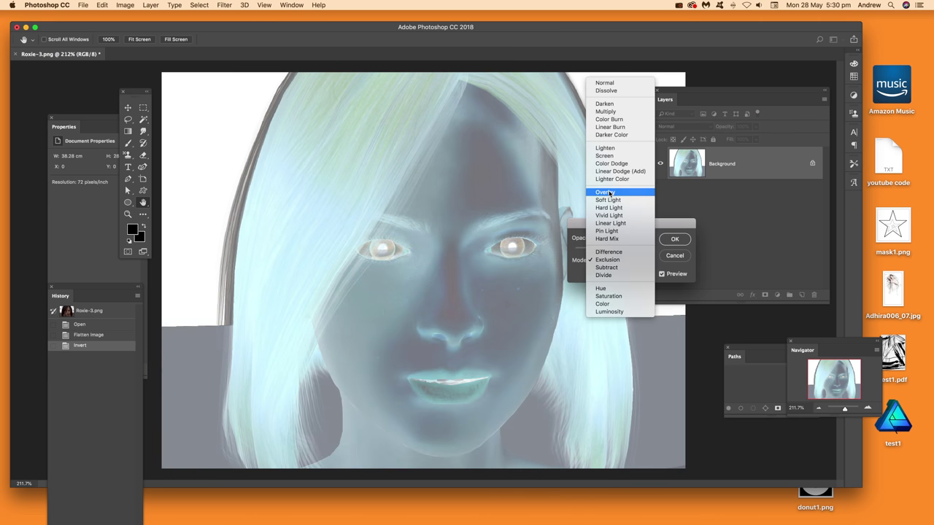
pyautogui.click(605, 156)
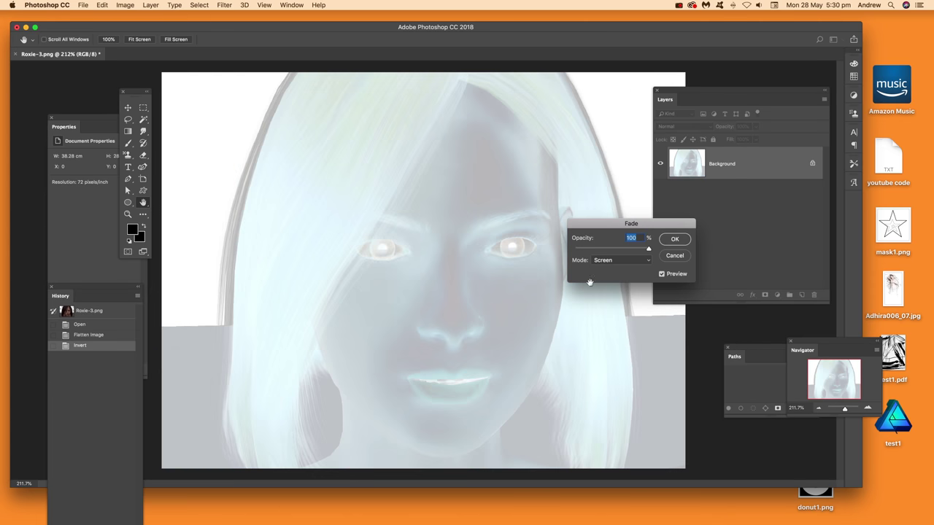
pyautogui.click(615, 264)
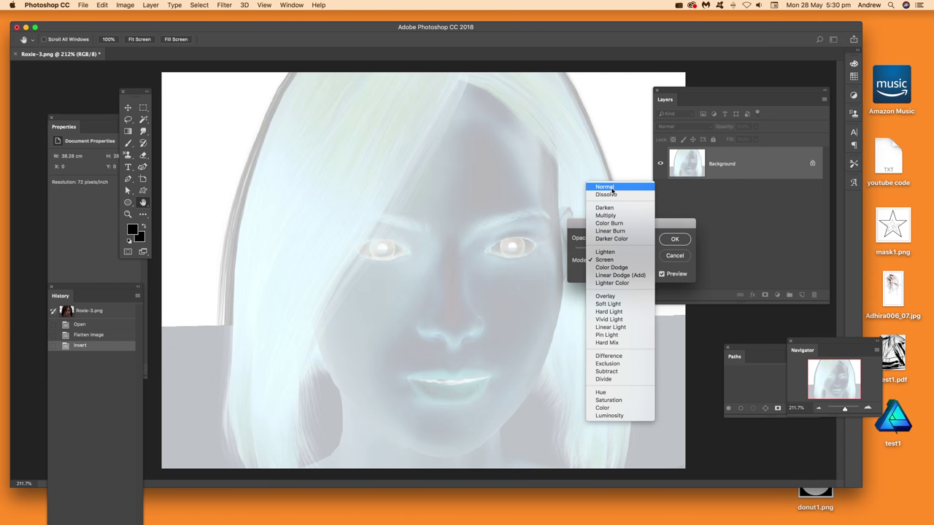
pyautogui.click(611, 191)
pyautogui.moveTo(635, 250); pyautogui.dragTo(655, 252)
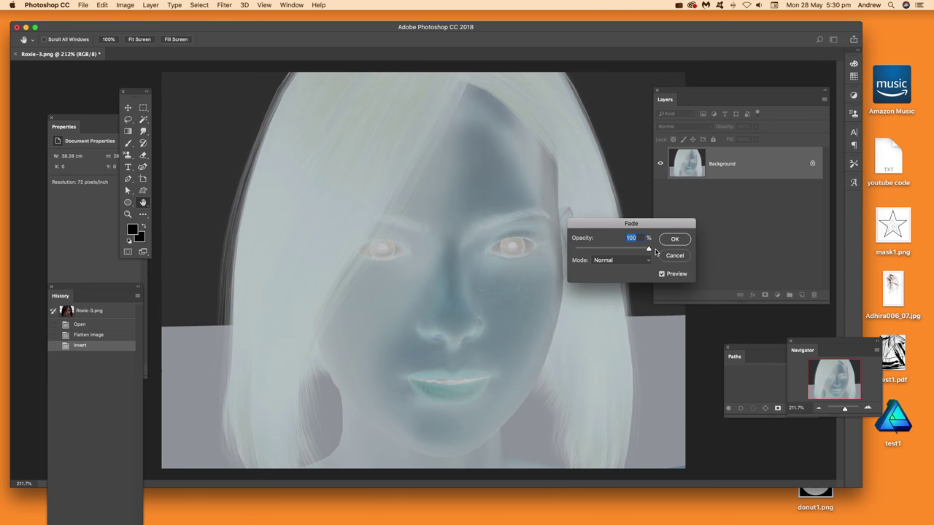
pyautogui.click(670, 242)
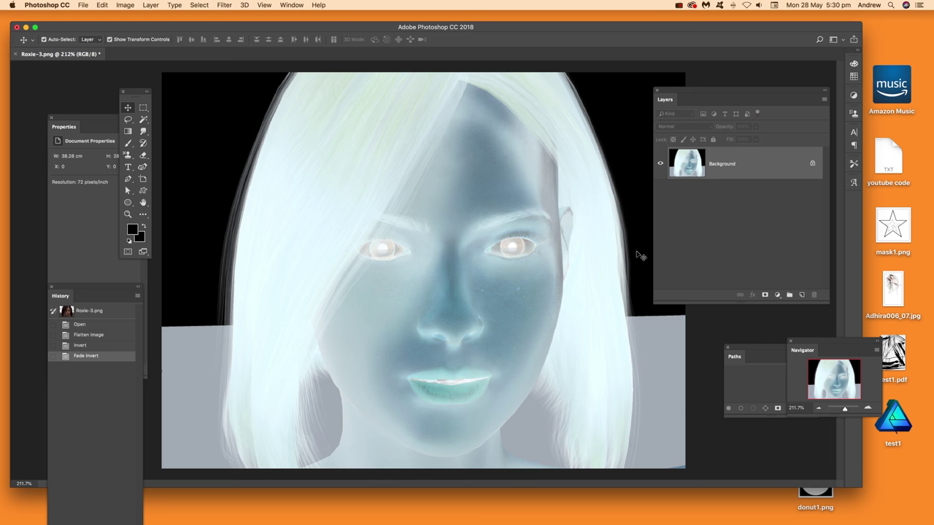
pyautogui.click(89, 336)
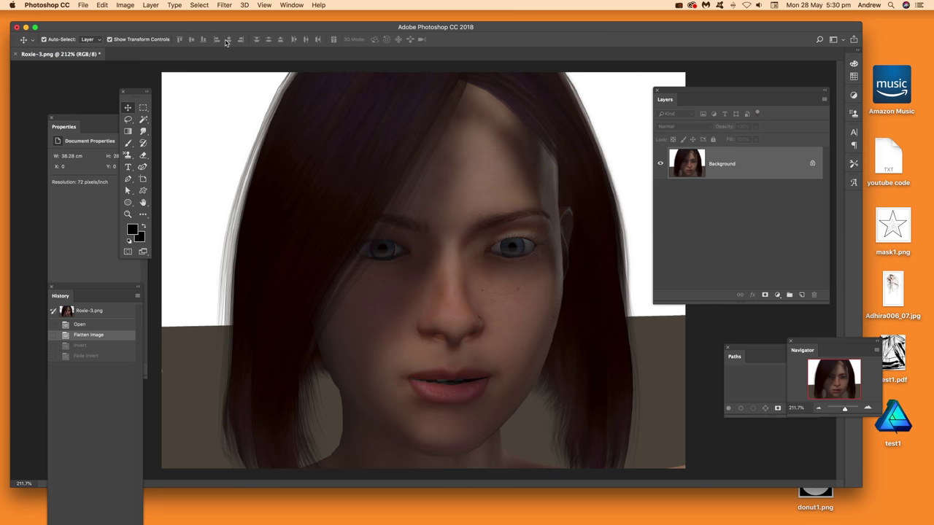
# - Add an Invert 1 adjustment layer over the portrait
pyautogui.click(173, 5)
pyautogui.moveTo(156, 5)
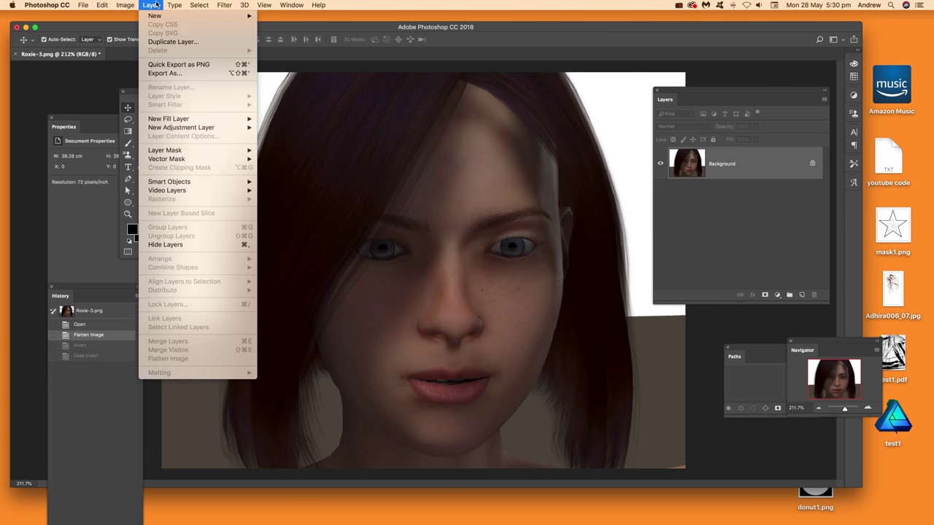
pyautogui.moveTo(201, 129)
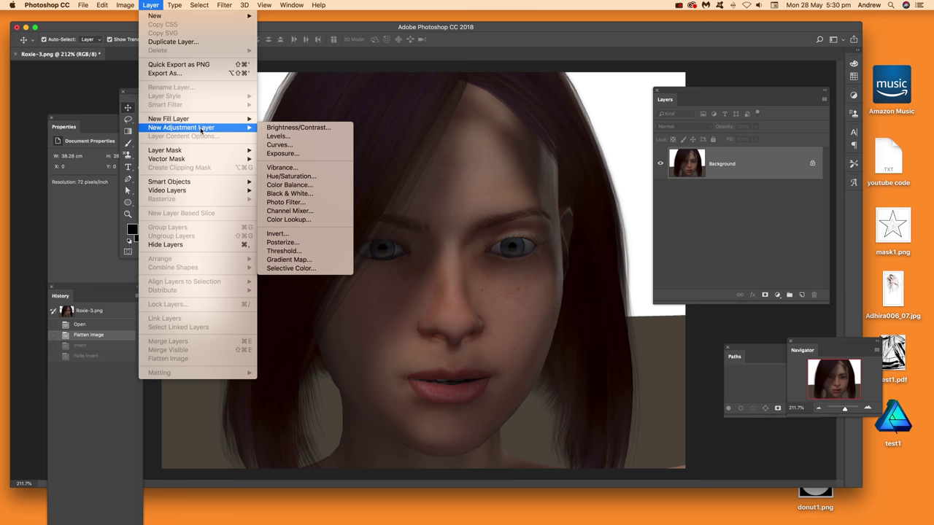
pyautogui.click(291, 235)
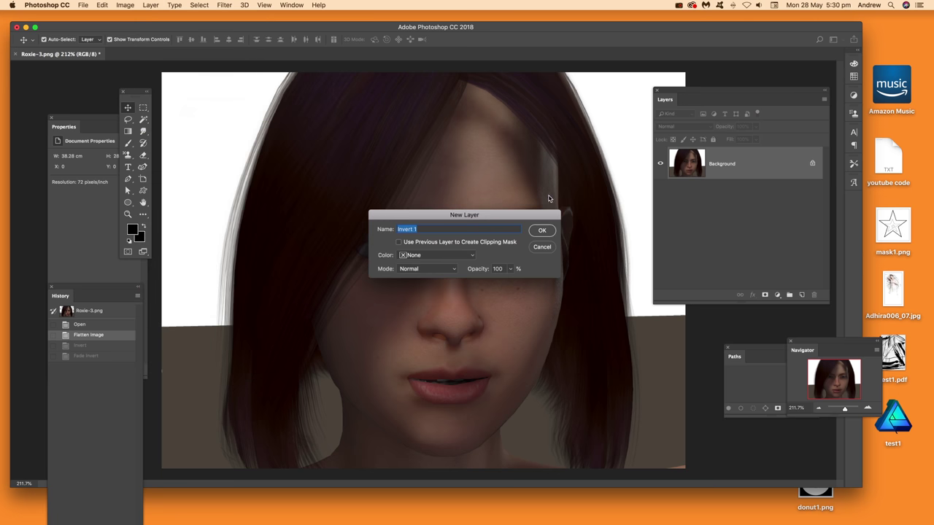
pyautogui.click(544, 230)
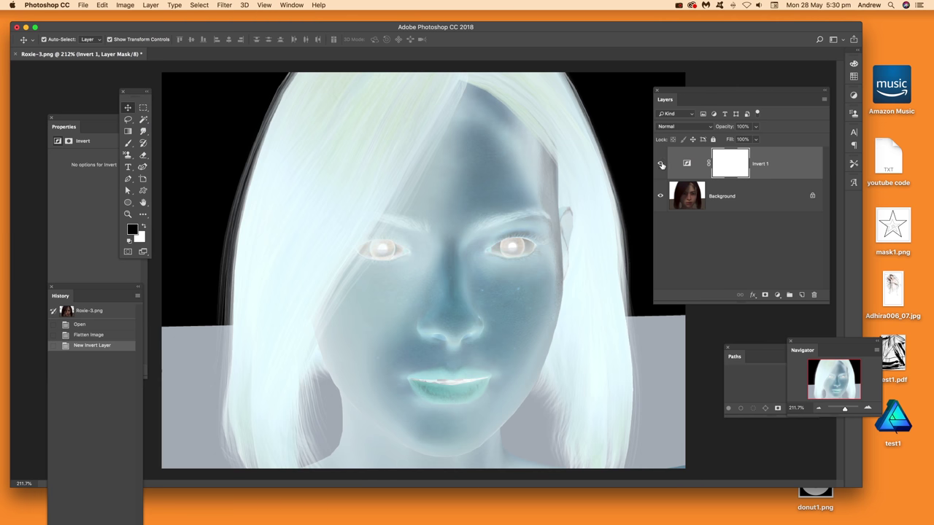
# - Toggle Invert 1's visibility to compare with the original, then target its layer mask
pyautogui.click(660, 164)
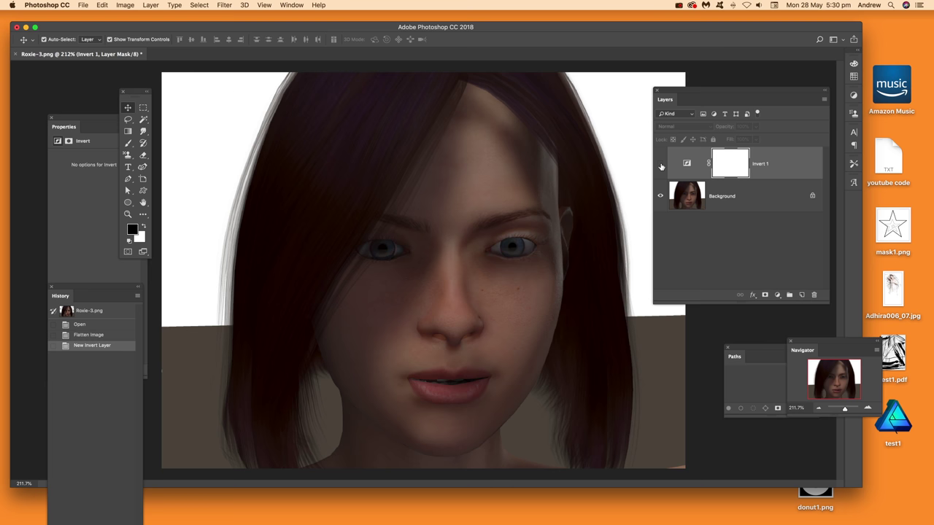
pyautogui.click(661, 164)
pyautogui.click(660, 164)
pyautogui.click(660, 164)
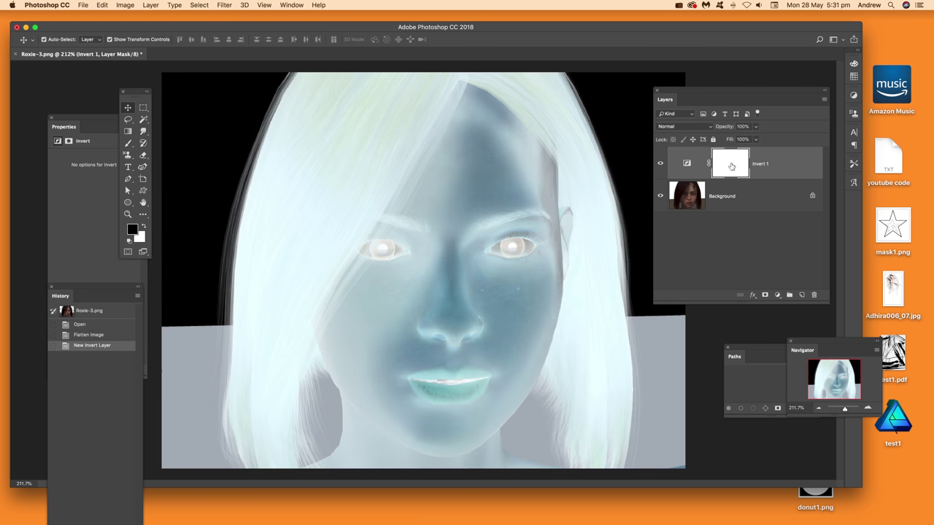
pyautogui.click(731, 166)
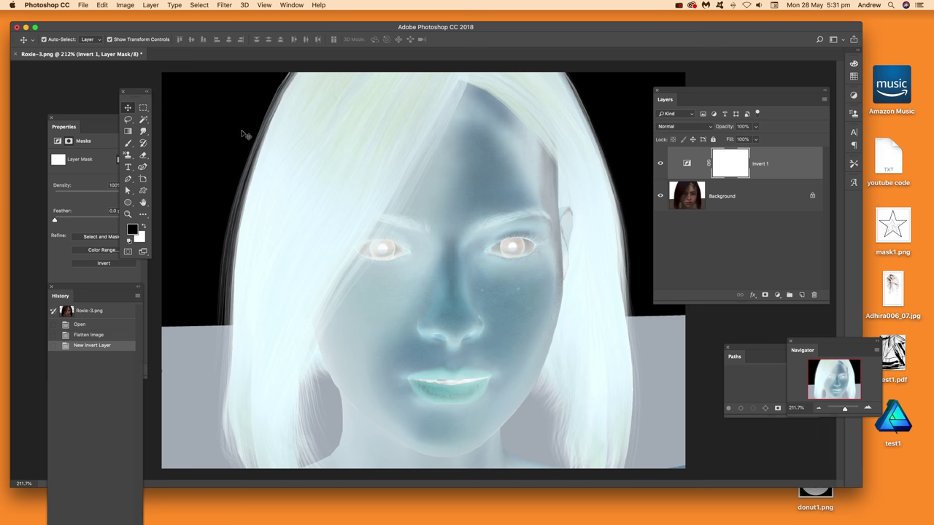
pyautogui.click(129, 132)
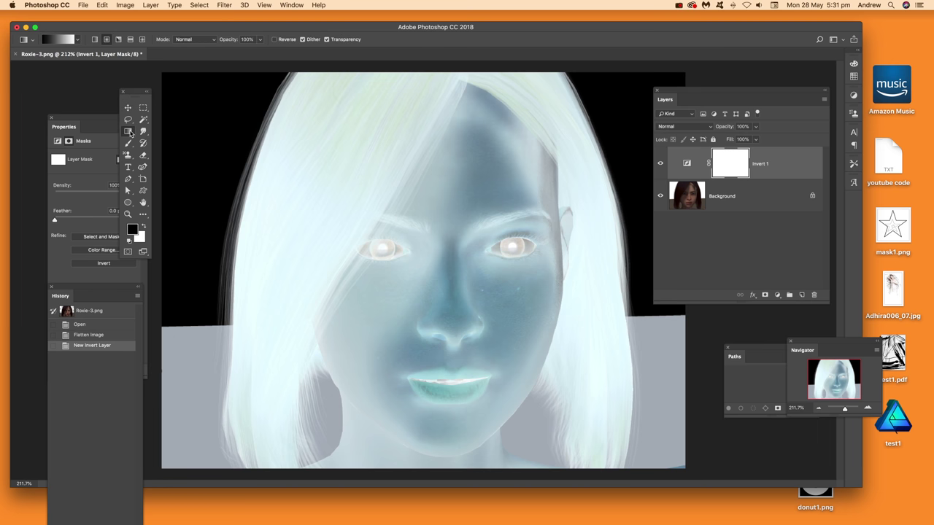
pyautogui.moveTo(333, 180); pyautogui.dragTo(587, 312)
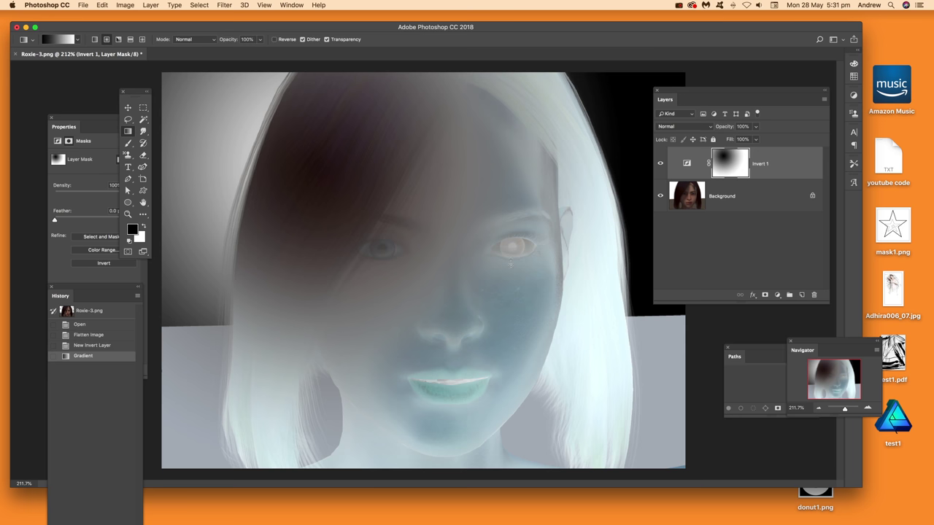
pyautogui.moveTo(533, 148); pyautogui.dragTo(523, 167)
pyautogui.moveTo(515, 252); pyautogui.dragTo(505, 218)
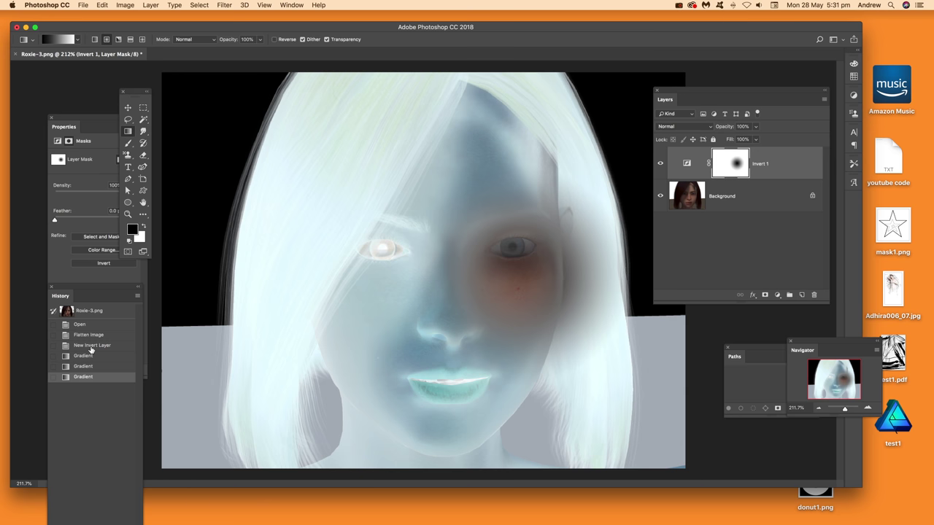
pyautogui.click(90, 346)
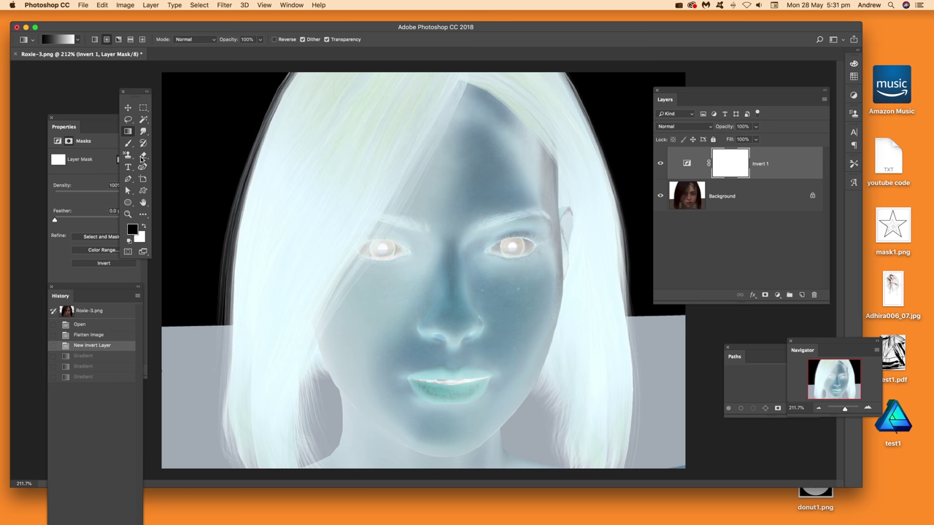
pyautogui.click(127, 144)
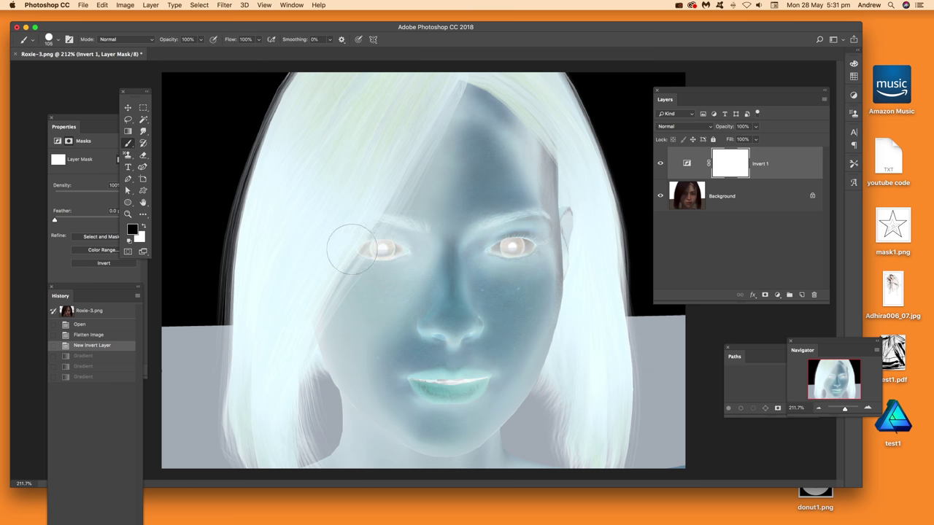
# - Paint over the eyes on the mask, try a mid-grey forehead stroke, then undo it
pyautogui.moveTo(356, 245); pyautogui.dragTo(533, 242)
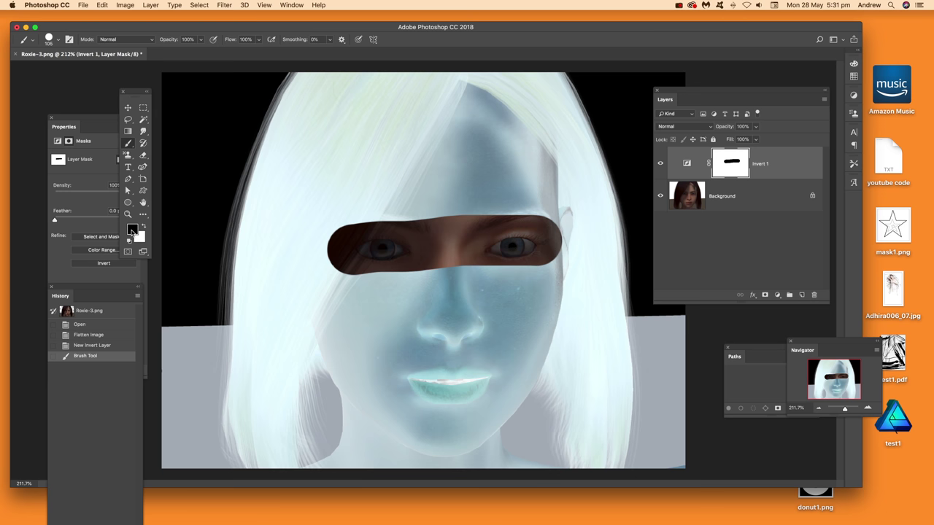
pyautogui.click(133, 231)
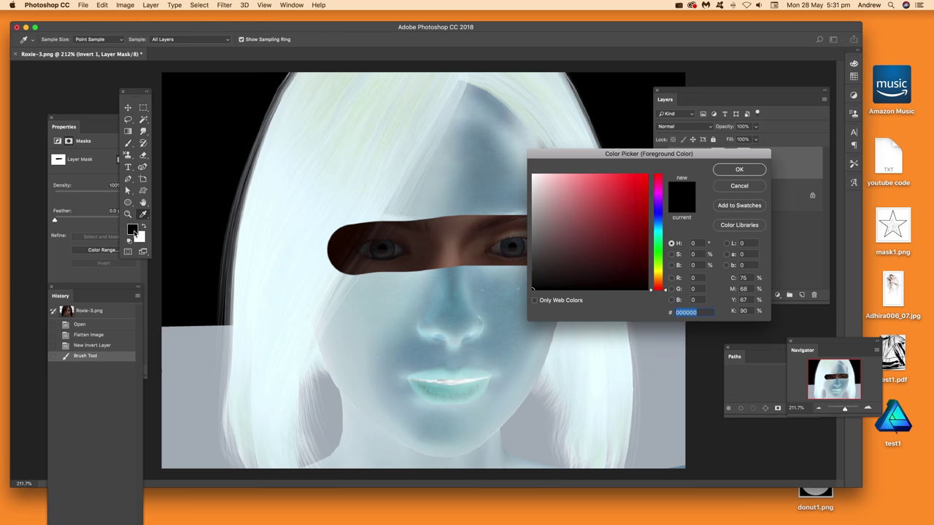
pyautogui.click(536, 239)
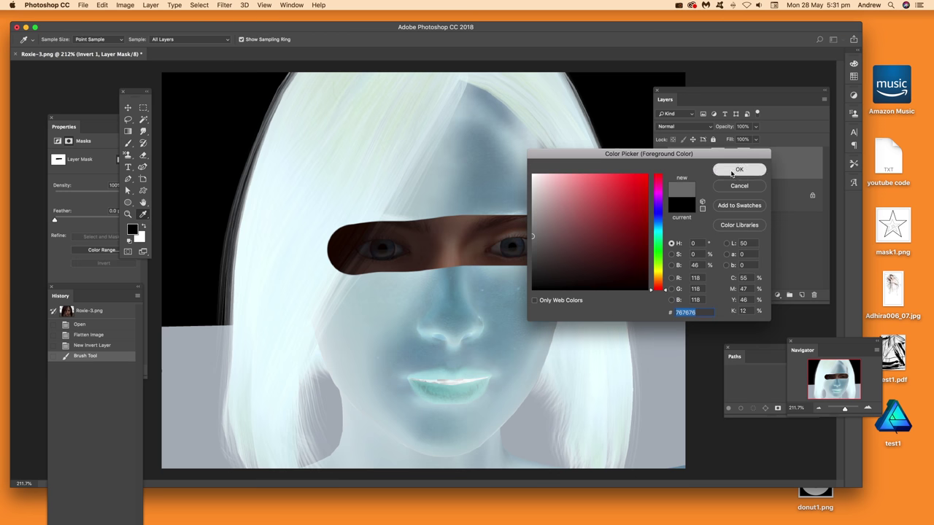
pyautogui.click(739, 169)
pyautogui.moveTo(389, 192)
pyautogui.mouseDown()
pyautogui.moveTo(443, 191)
pyautogui.moveTo(532, 192)
pyautogui.mouseUp()
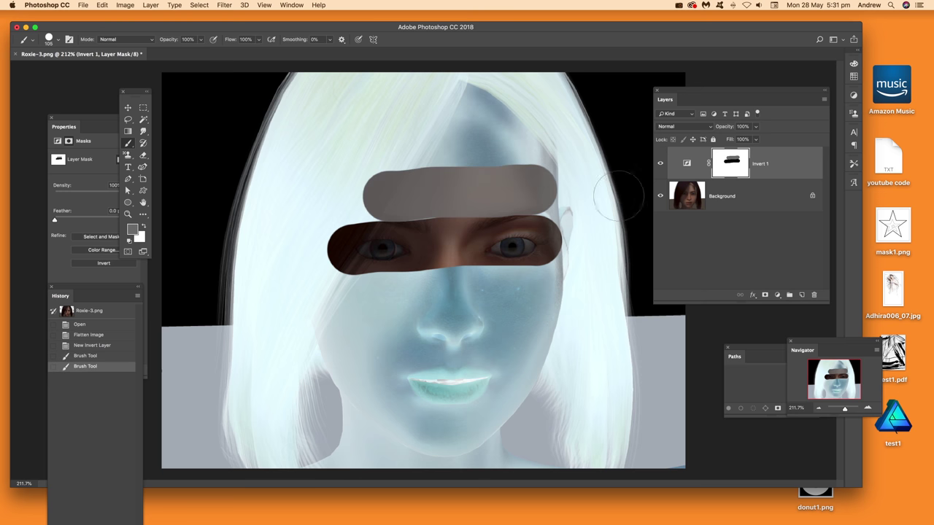
pyautogui.click(103, 6)
pyautogui.click(120, 16)
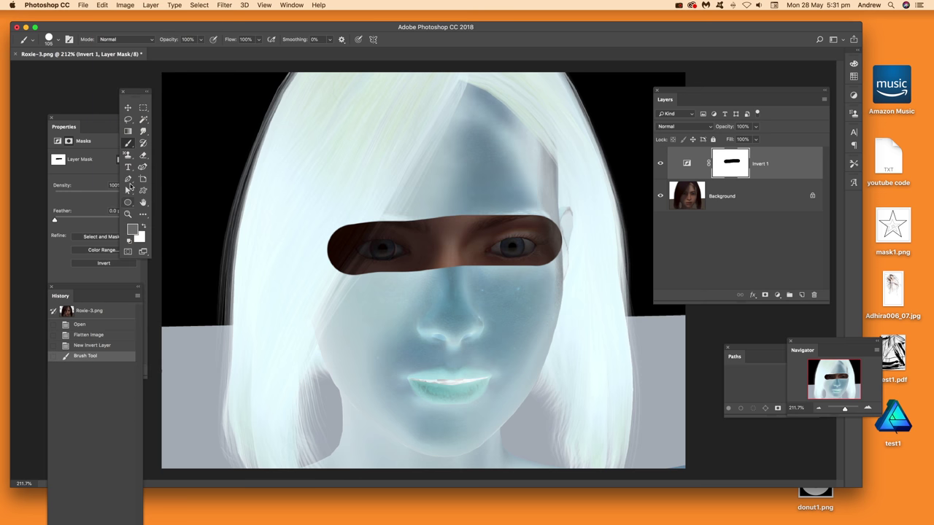
# - Paint dark 303030 bands across the forehead and below the eyes, then revert all strokes
pyautogui.click(131, 230)
pyautogui.click(533, 268)
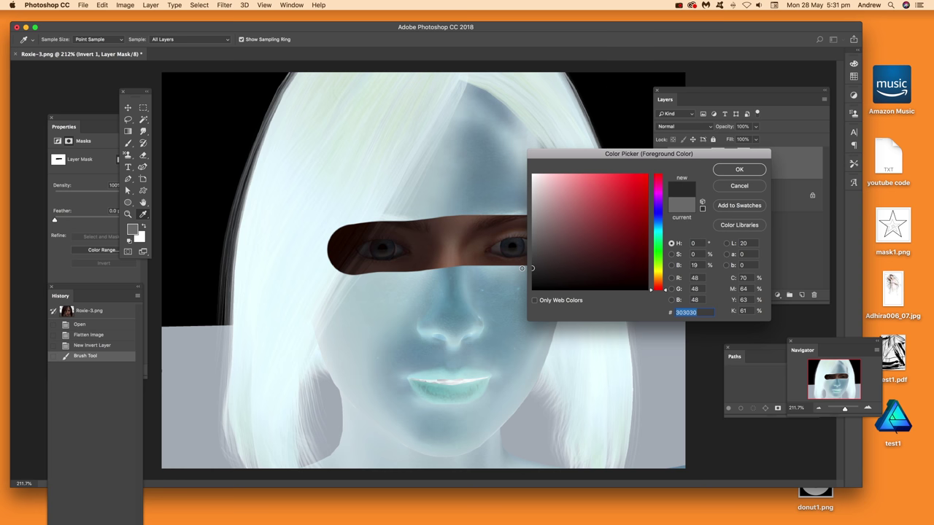
pyautogui.click(739, 170)
pyautogui.moveTo(339, 204); pyautogui.dragTo(545, 205)
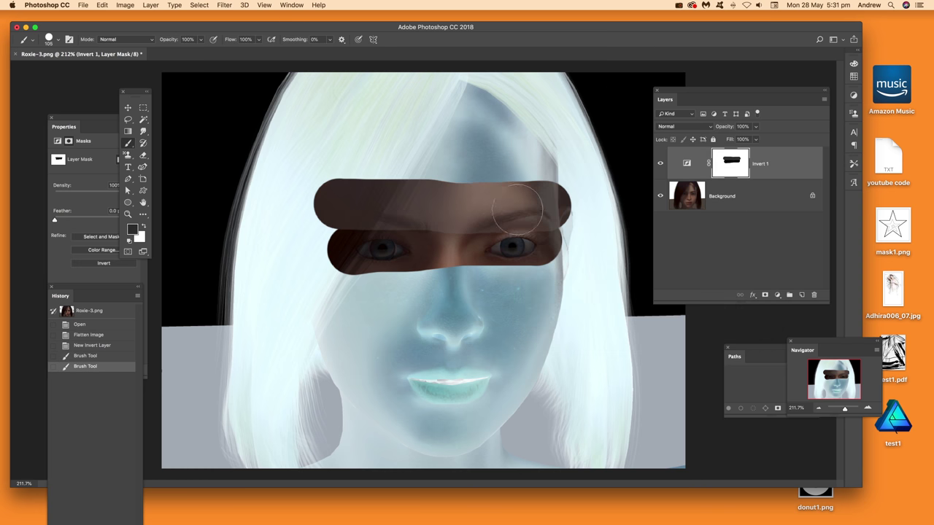
pyautogui.moveTo(339, 279); pyautogui.dragTo(541, 280)
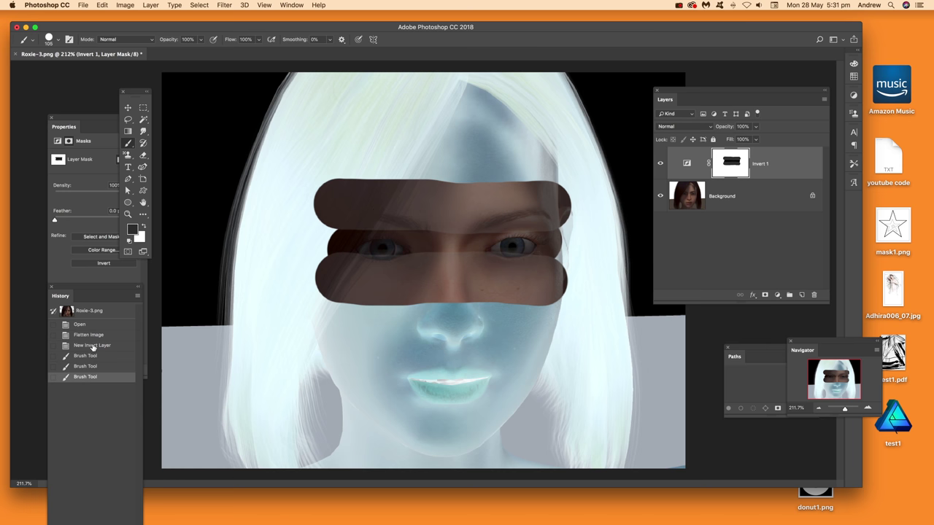
pyautogui.click(93, 346)
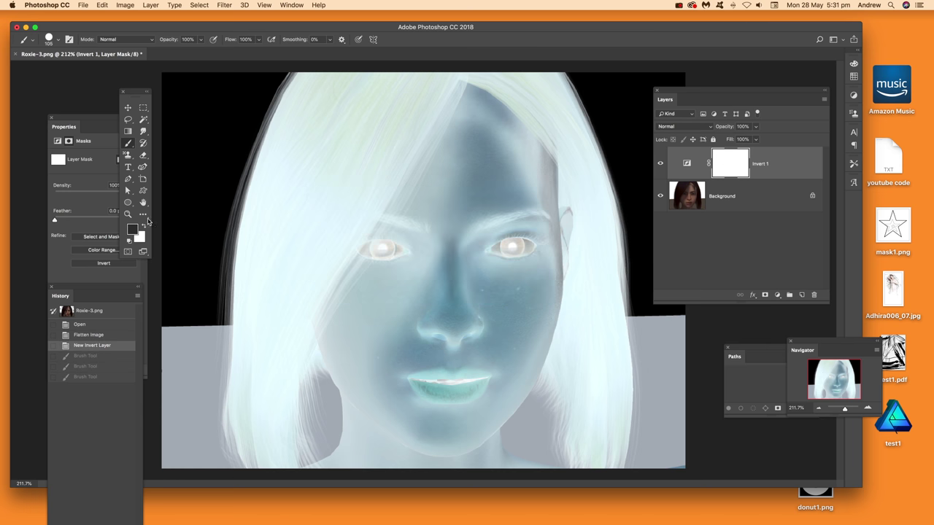
pyautogui.click(143, 189)
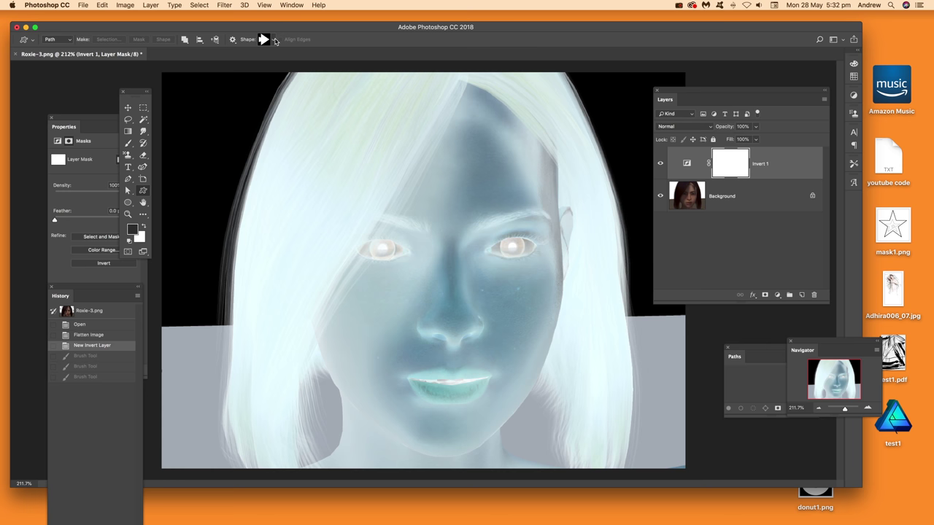
# - Draw a Pixels-mode arrow across the eyes, then revert to the flattened original image
pyautogui.click(62, 41)
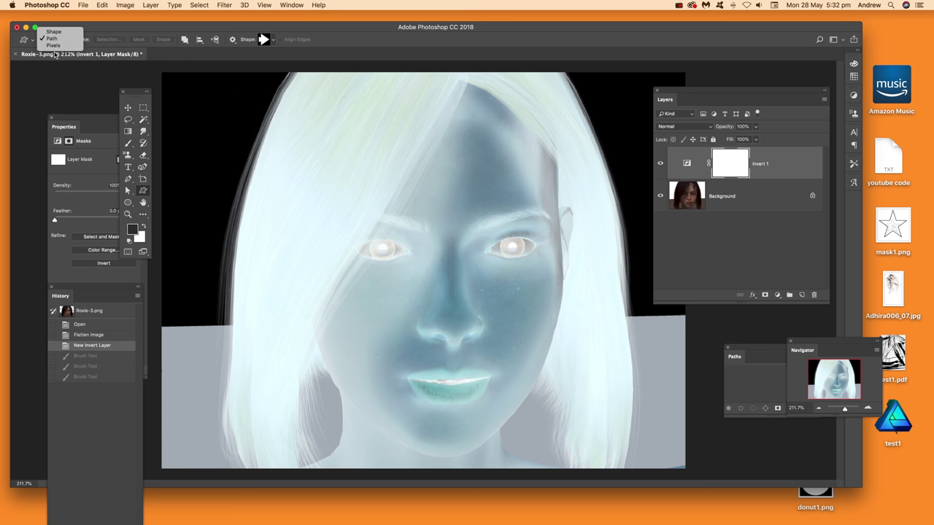
pyautogui.click(53, 46)
pyautogui.moveTo(304, 175); pyautogui.dragTo(577, 321)
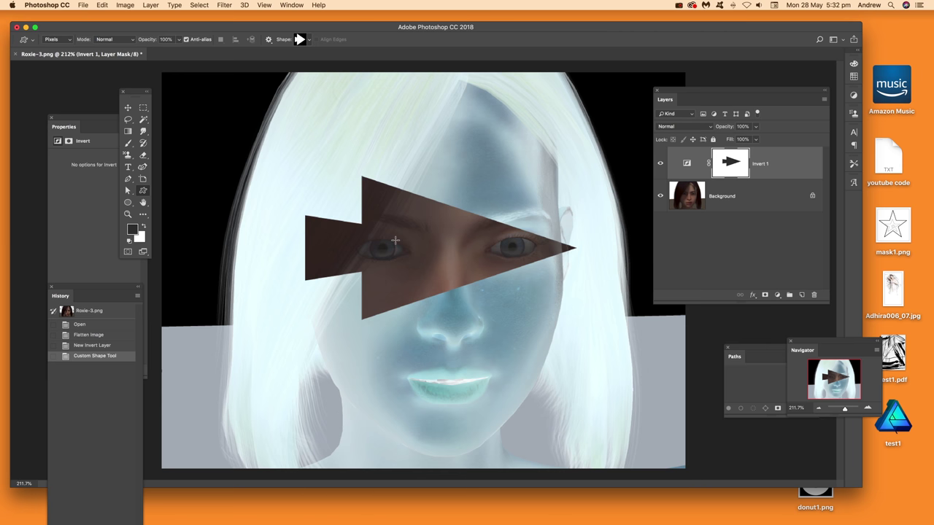
pyautogui.click(90, 345)
pyautogui.click(91, 336)
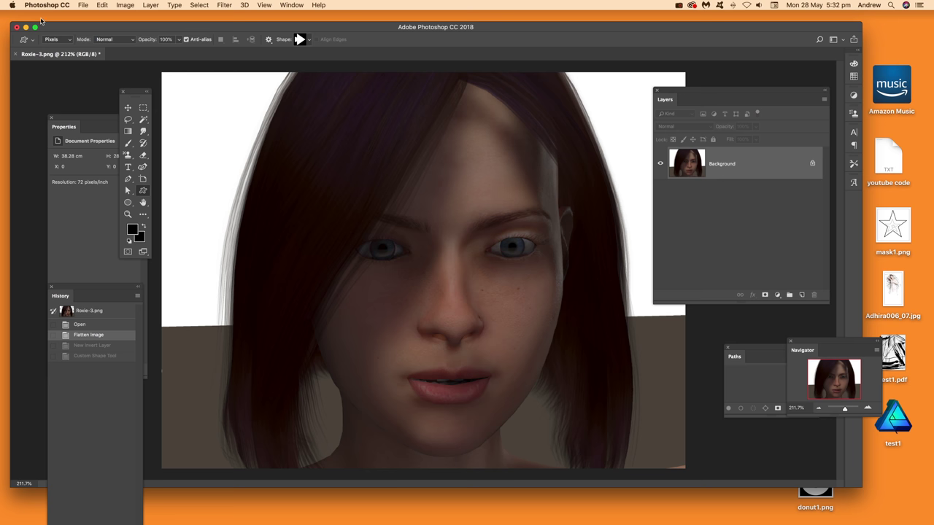
pyautogui.click(53, 41)
# - Draw an arrow-shaped work path across the eyes in Path mode
pyautogui.click(54, 33)
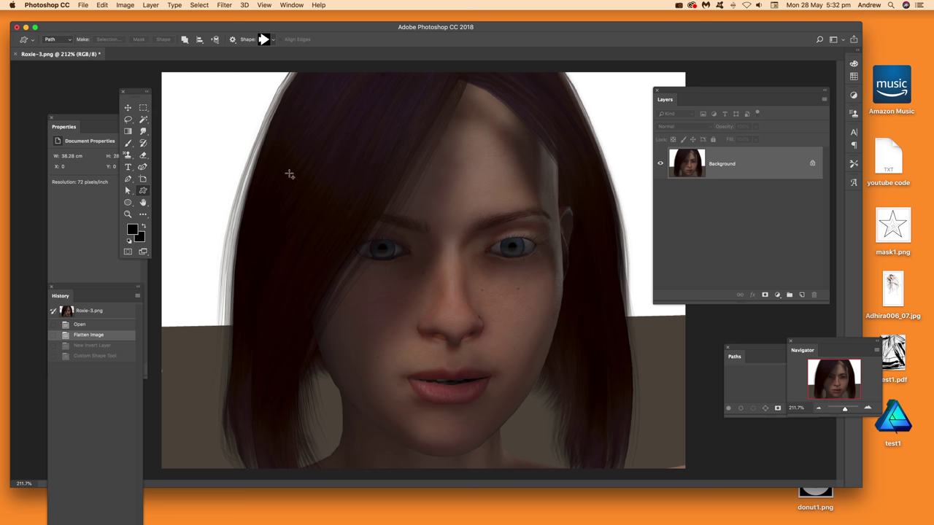
pyautogui.moveTo(290, 149); pyautogui.dragTo(592, 363)
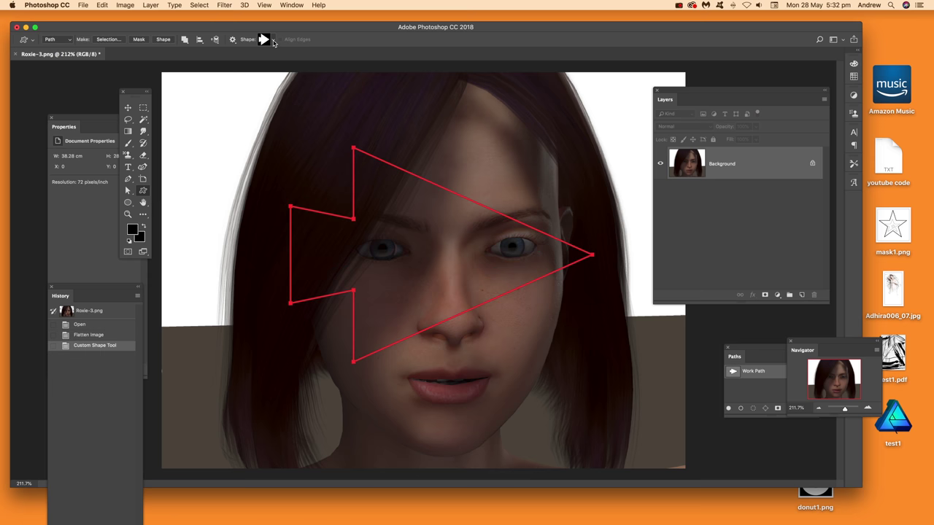
pyautogui.click(273, 43)
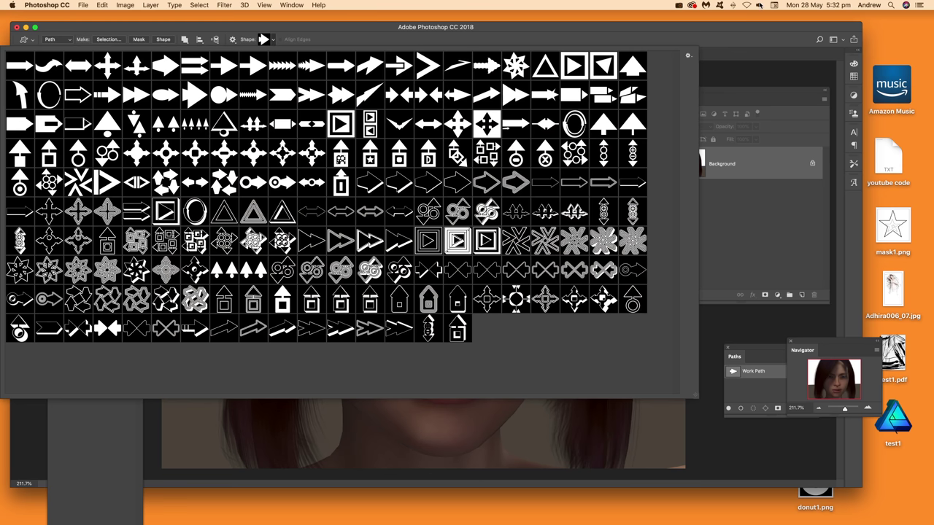
pyautogui.click(739, 32)
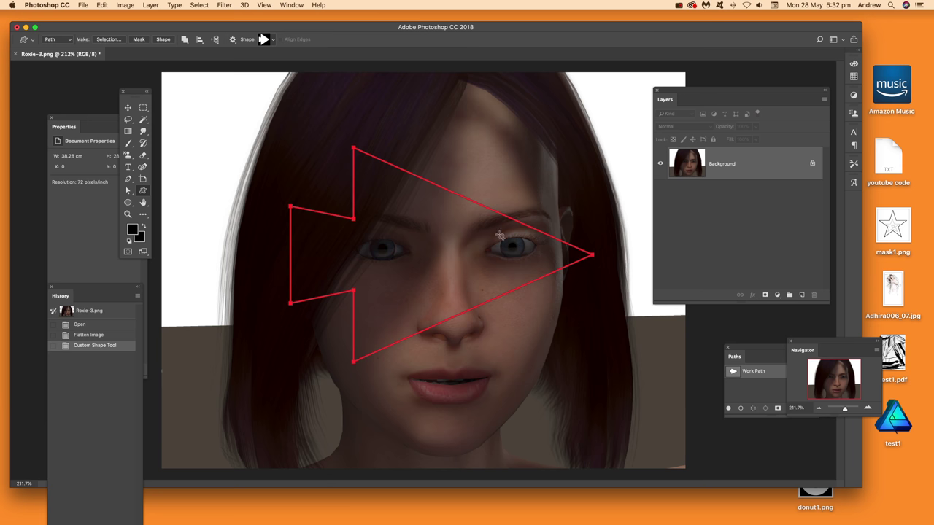
# - Bring the Paths panel forward and move it to uncover the overview thumbnail
pyautogui.click(738, 350)
pyautogui.moveTo(739, 350); pyautogui.dragTo(692, 345)
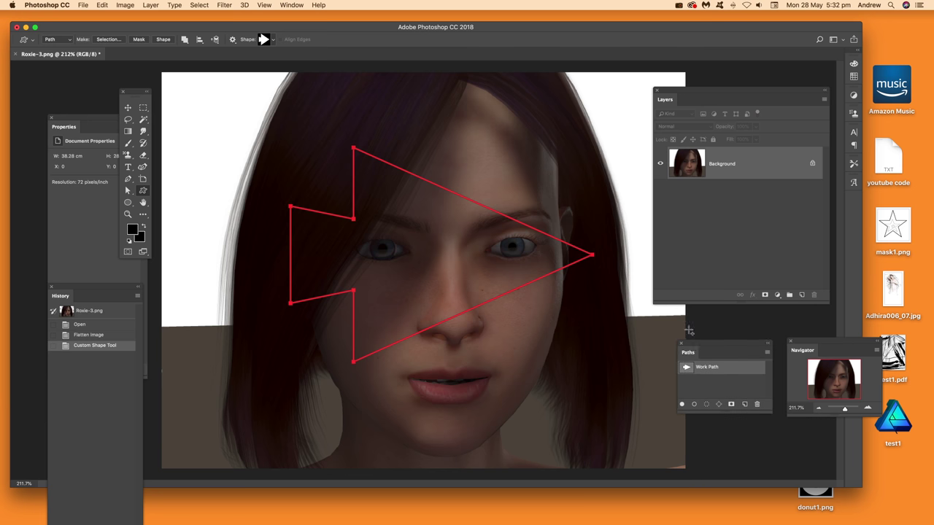
pyautogui.click(285, 6)
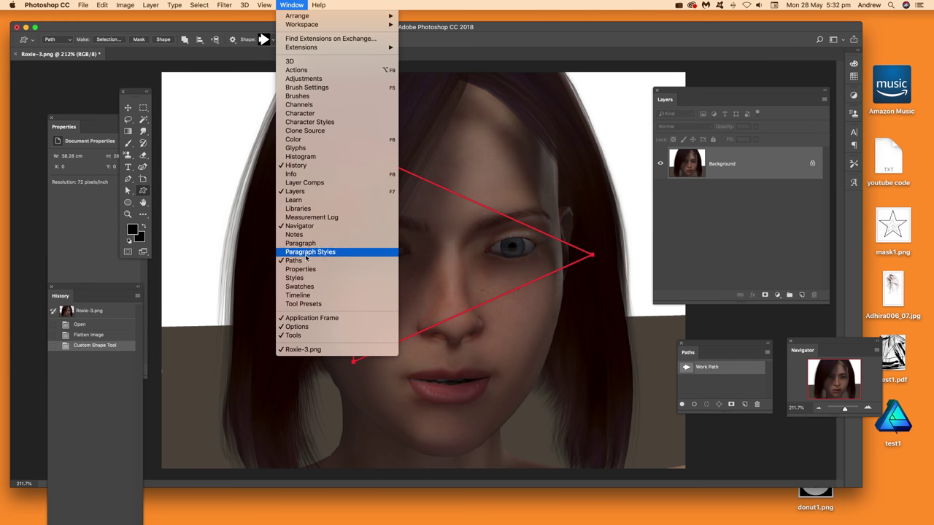
pyautogui.click(729, 351)
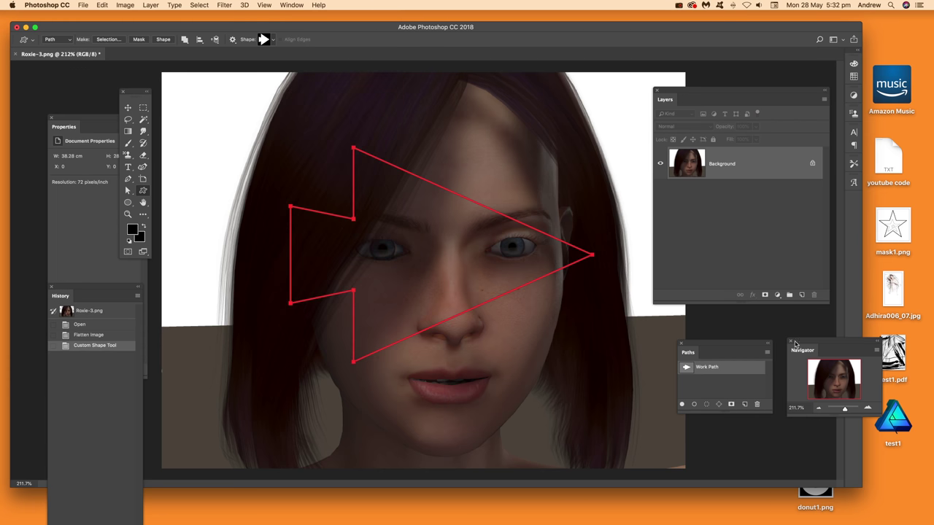
# - Turn the arrow work path into a selection with no feathering
pyautogui.click(768, 354)
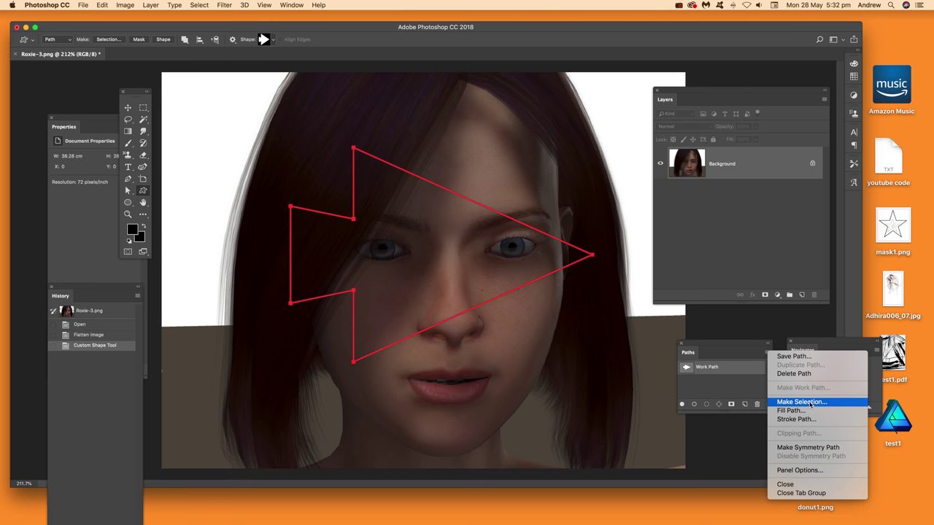
pyautogui.click(811, 403)
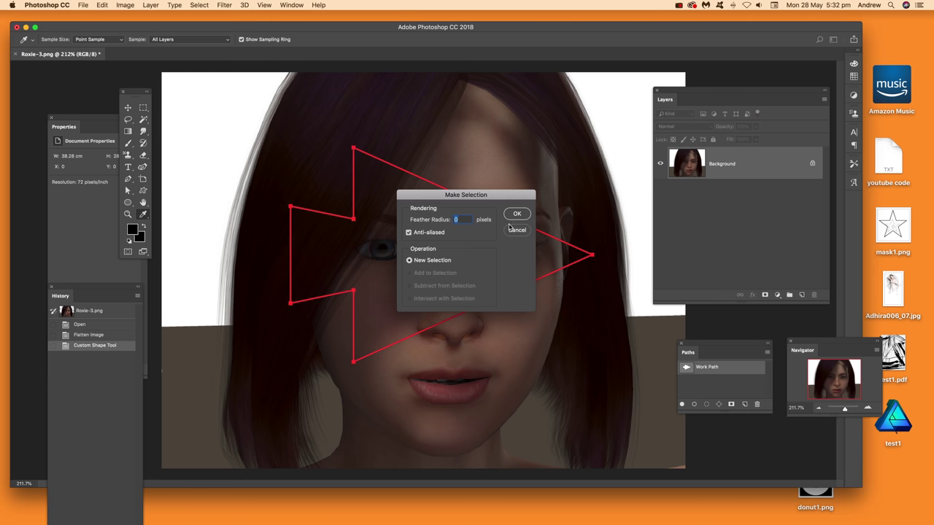
pyautogui.click(513, 215)
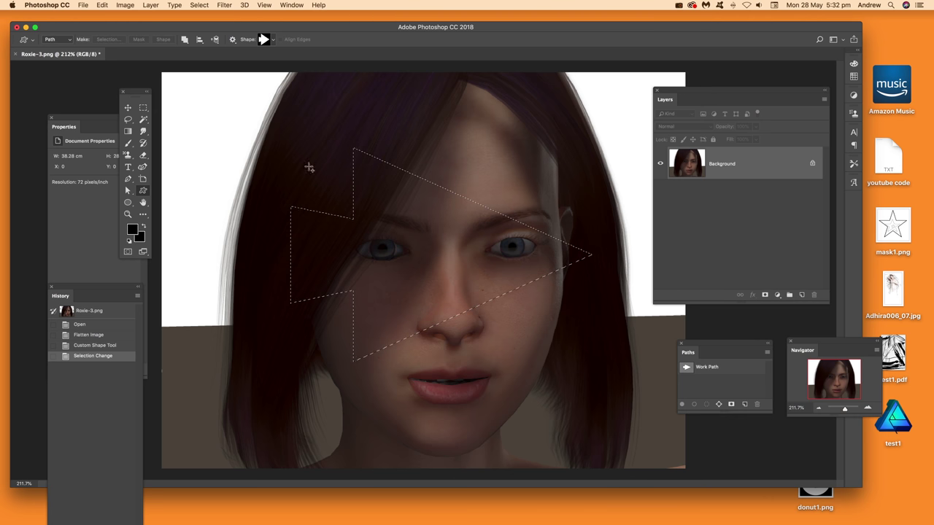
# - Add an Invert 1 adjustment layer masked to the arrow and try repositioning it
pyautogui.click(151, 5)
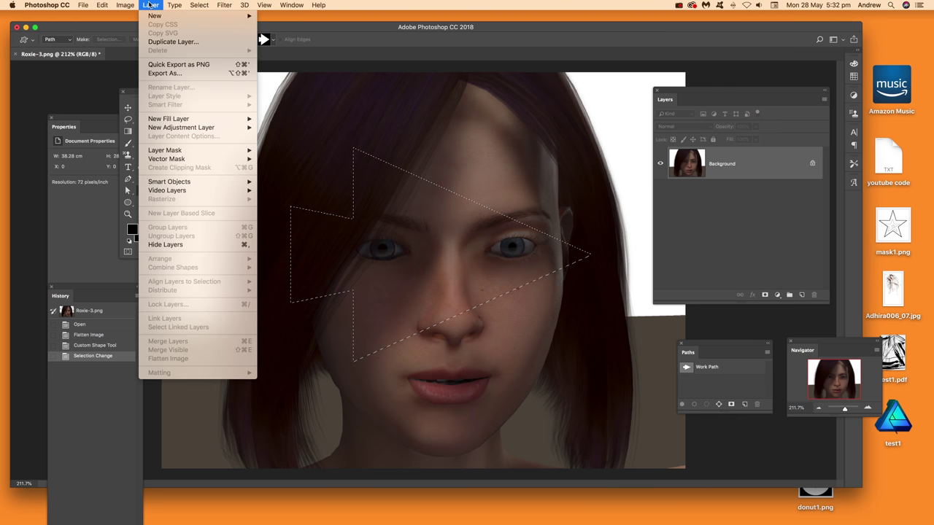
pyautogui.moveTo(168, 129)
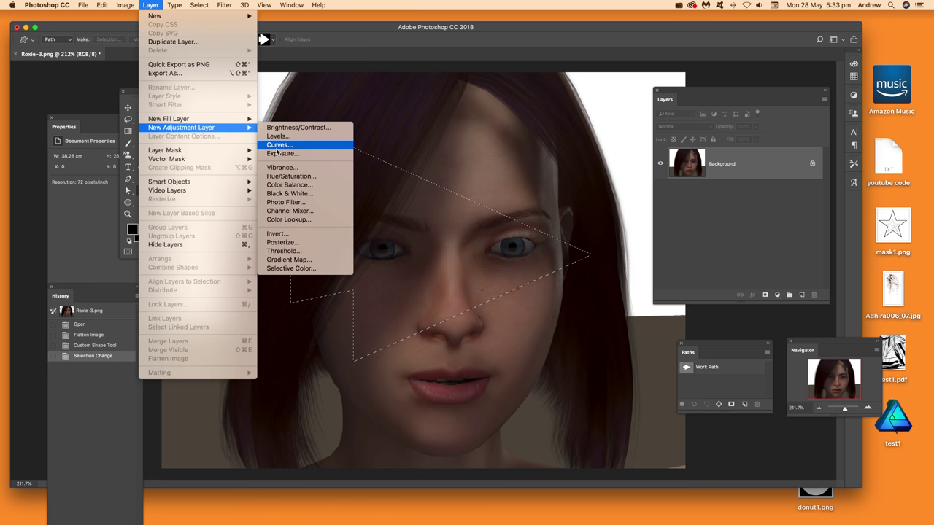
pyautogui.click(290, 234)
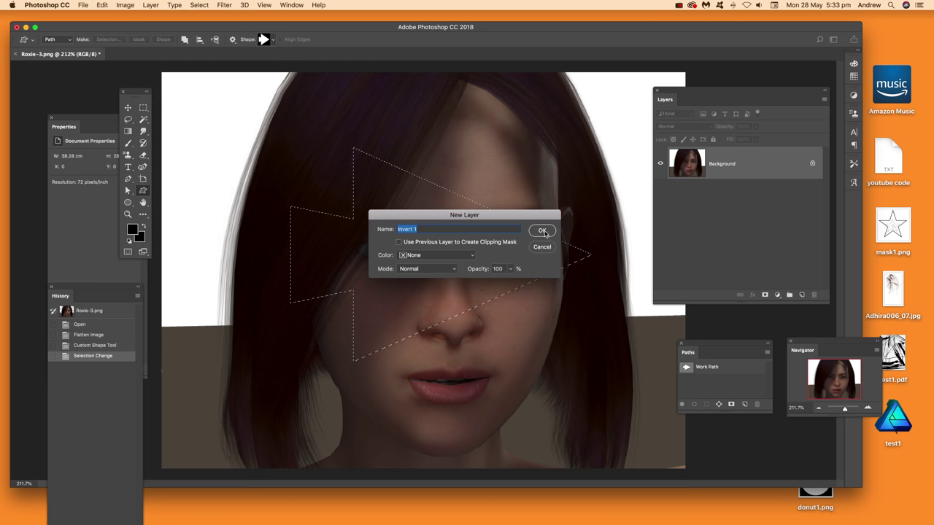
pyautogui.click(545, 233)
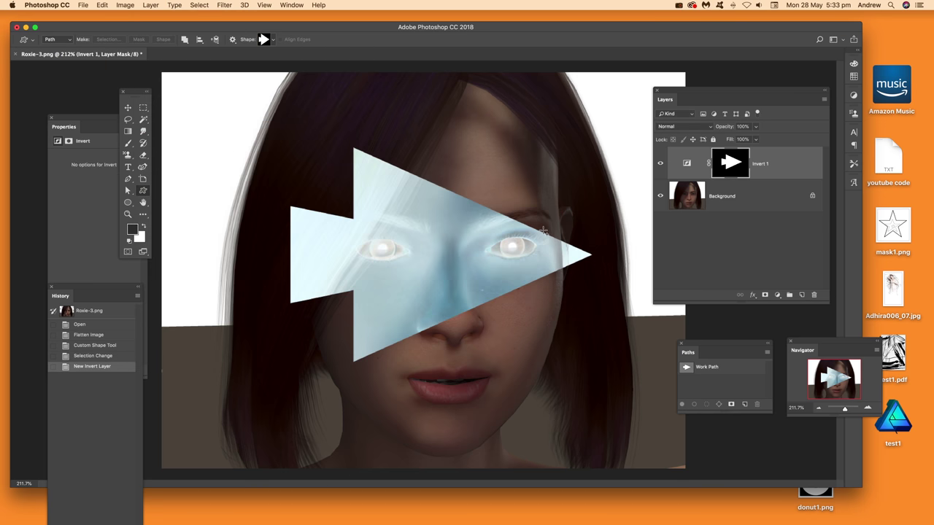
pyautogui.click(127, 107)
pyautogui.moveTo(416, 223); pyautogui.dragTo(409, 289)
# - Scale the arrow down, rotate it to point upward, place it over the eye, and commit
pyautogui.moveTo(264, 216); pyautogui.dragTo(461, 342)
pyautogui.moveTo(504, 370); pyautogui.dragTo(427, 333)
pyautogui.moveTo(495, 295); pyautogui.dragTo(381, 285)
pyautogui.moveTo(447, 325); pyautogui.dragTo(526, 226)
pyautogui.press('Return')
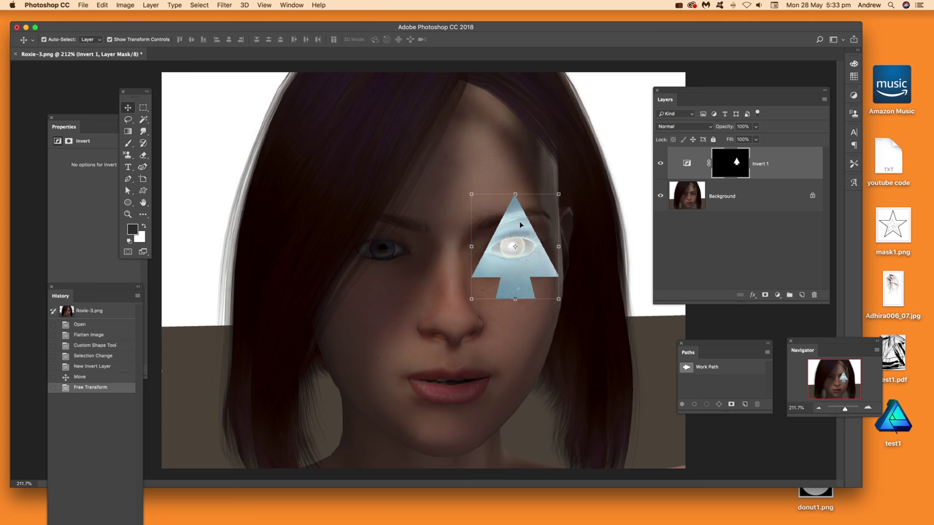
pyautogui.click(155, 5)
# - Add a drop shadow offset down-right to the triangle, then revert to the flattened portrait
pyautogui.moveTo(179, 96)
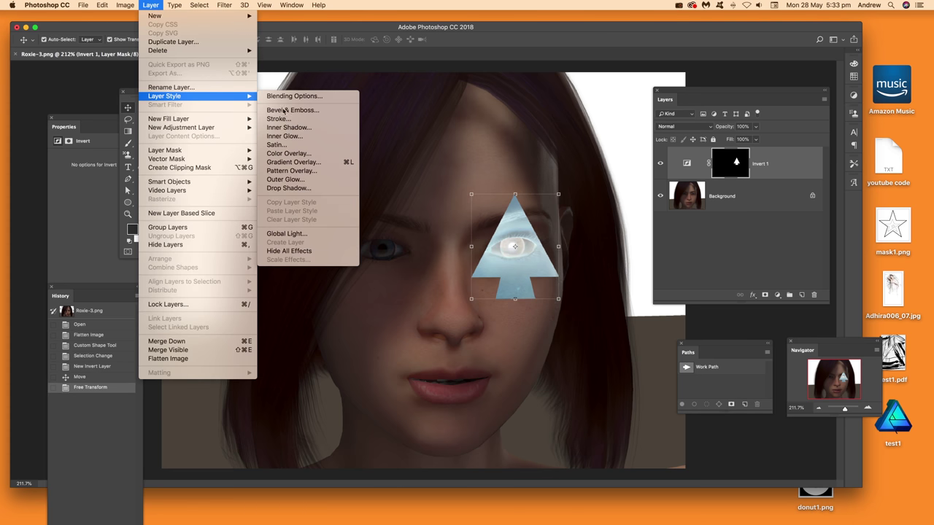
pyautogui.click(609, 274)
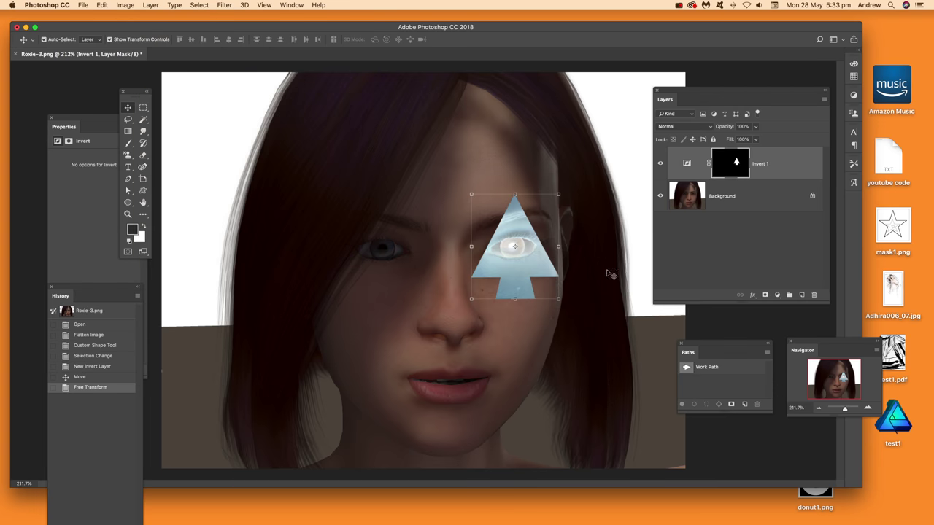
pyautogui.moveTo(547, 296); pyautogui.dragTo(555, 311)
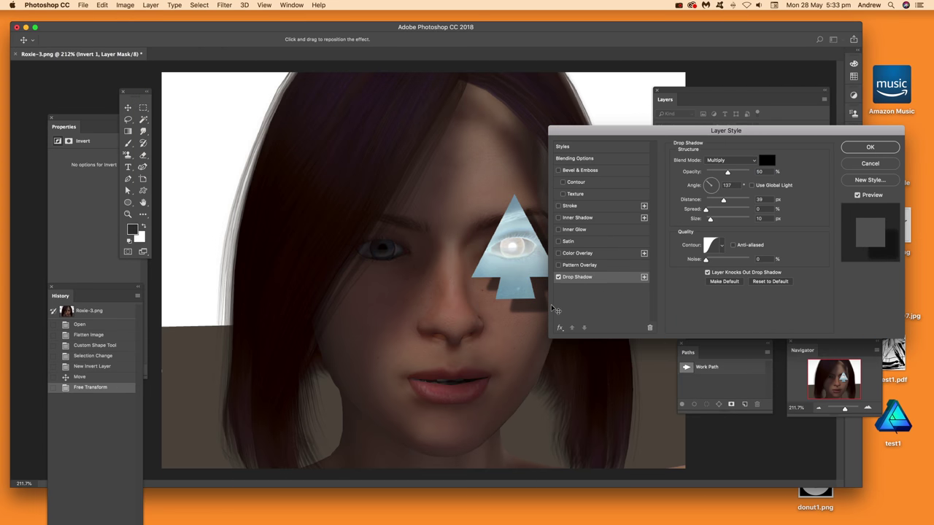
pyautogui.click(869, 148)
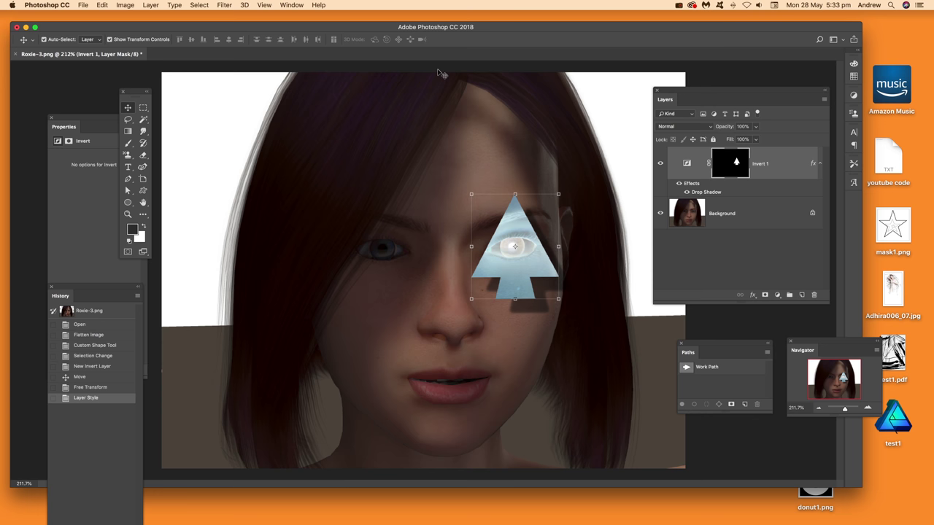
pyautogui.click(89, 335)
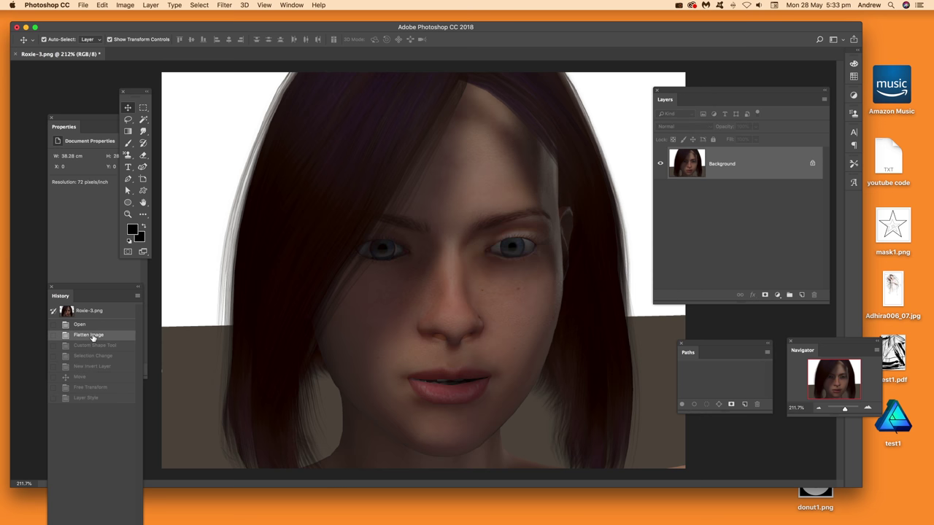
pyautogui.click(132, 7)
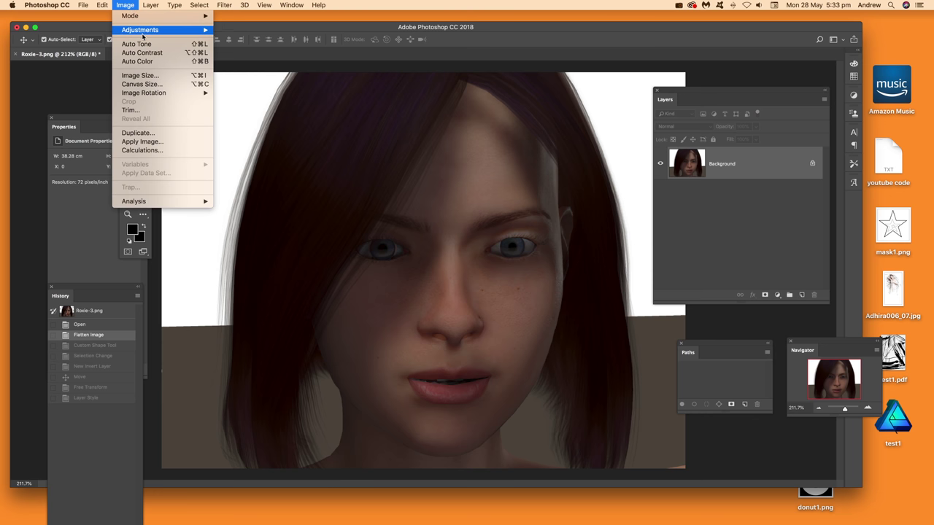
pyautogui.moveTo(143, 34)
pyautogui.click(236, 47)
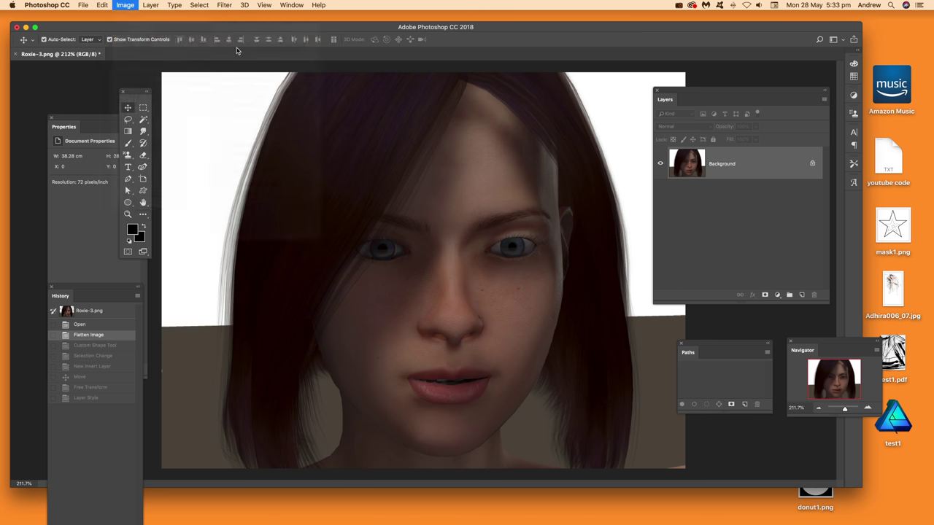
pyautogui.click(378, 175)
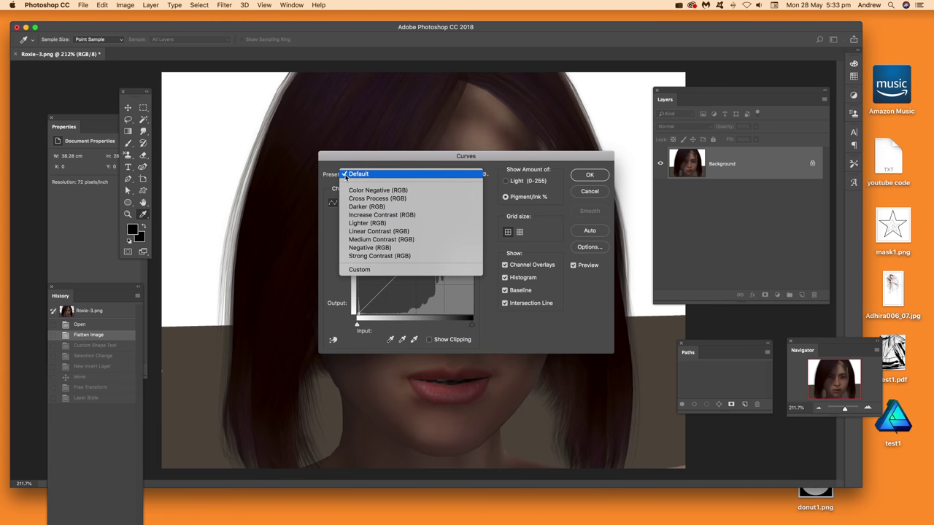
pyautogui.click(368, 248)
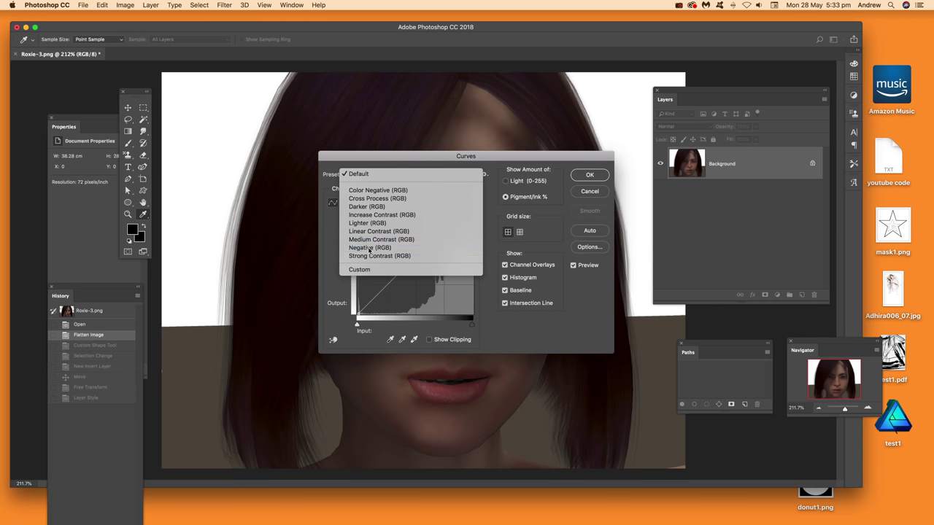
pyautogui.moveTo(411, 159); pyautogui.dragTo(615, 156)
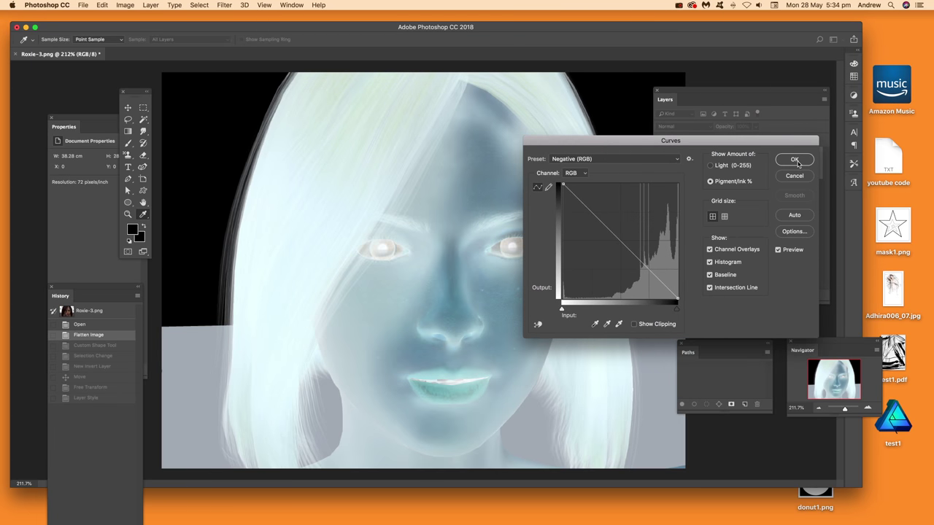
pyautogui.moveTo(616, 235)
pyautogui.mouseDown()
pyautogui.moveTo(626, 224)
pyautogui.moveTo(617, 245)
pyautogui.mouseUp()
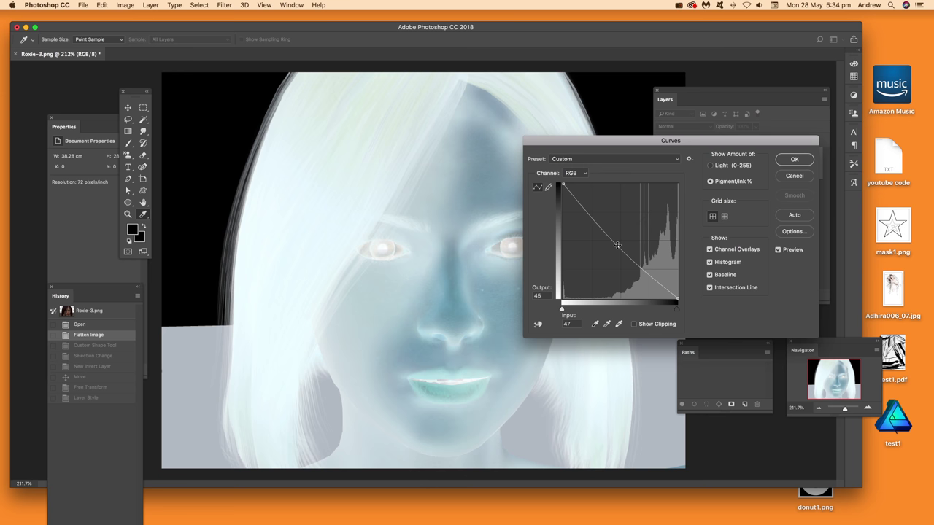
pyautogui.click(573, 175)
pyautogui.click(576, 183)
pyautogui.moveTo(621, 247)
pyautogui.mouseDown()
pyautogui.moveTo(602, 224)
pyautogui.moveTo(619, 264)
pyautogui.moveTo(614, 249)
pyautogui.mouseUp()
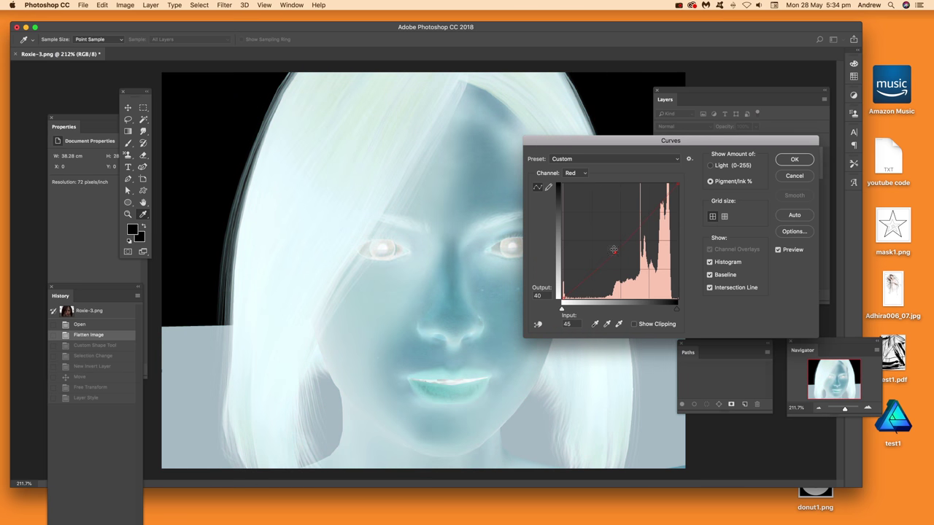
pyautogui.click(793, 160)
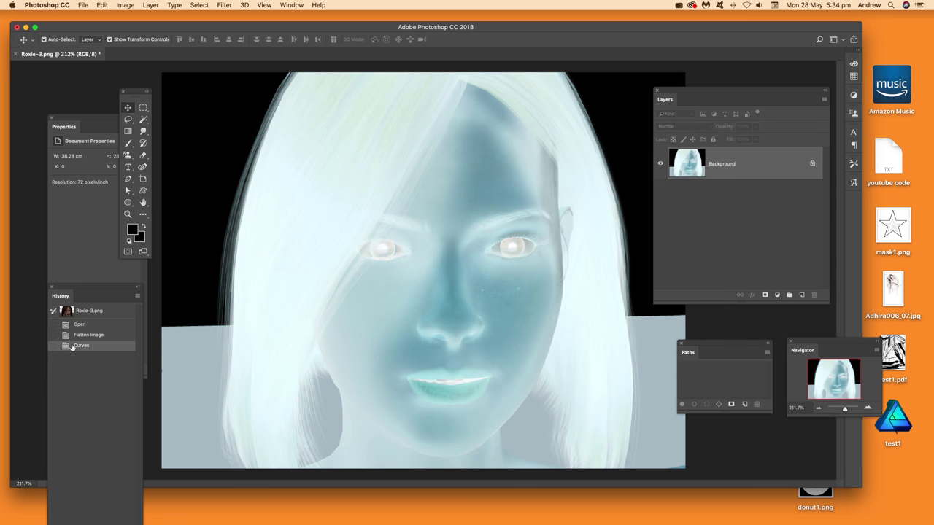
pyautogui.click(88, 337)
pyautogui.click(149, 6)
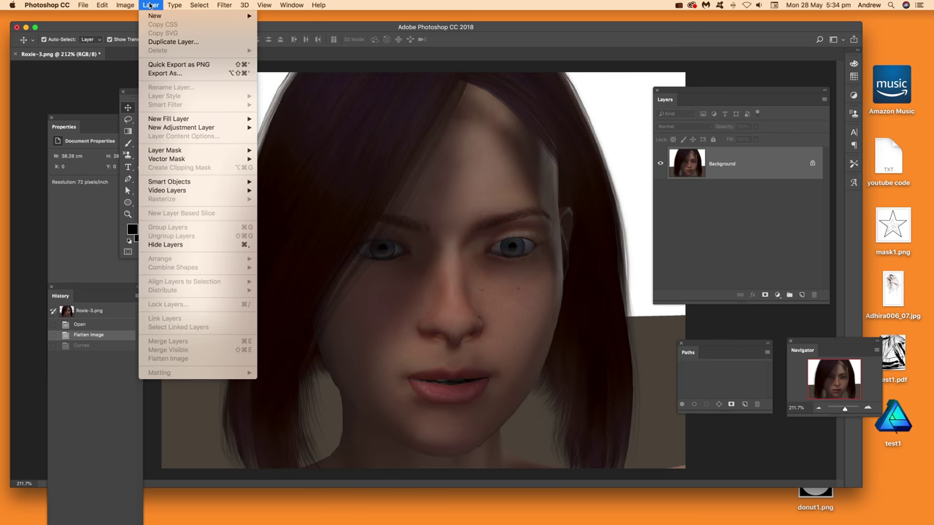
pyautogui.moveTo(183, 130)
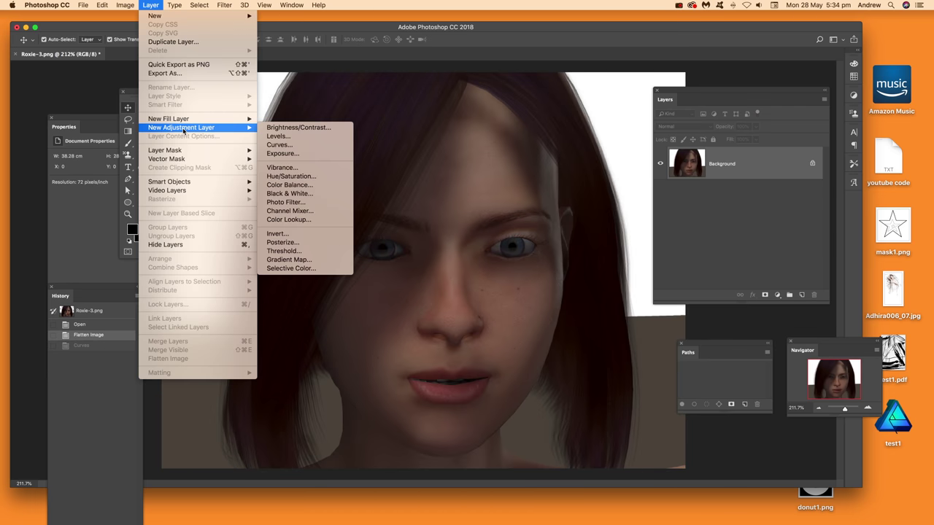
pyautogui.click(277, 146)
pyautogui.click(542, 230)
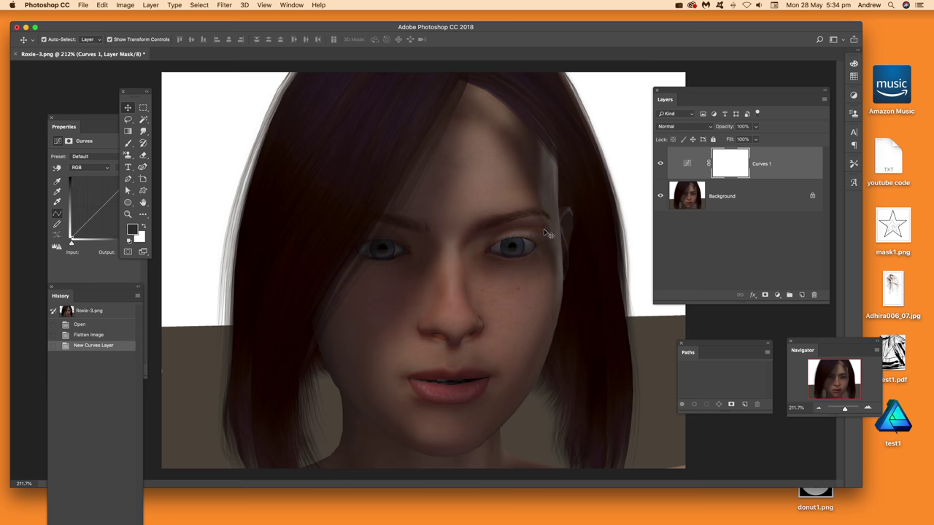
pyautogui.moveTo(81, 127); pyautogui.dragTo(205, 158)
pyautogui.click(211, 193)
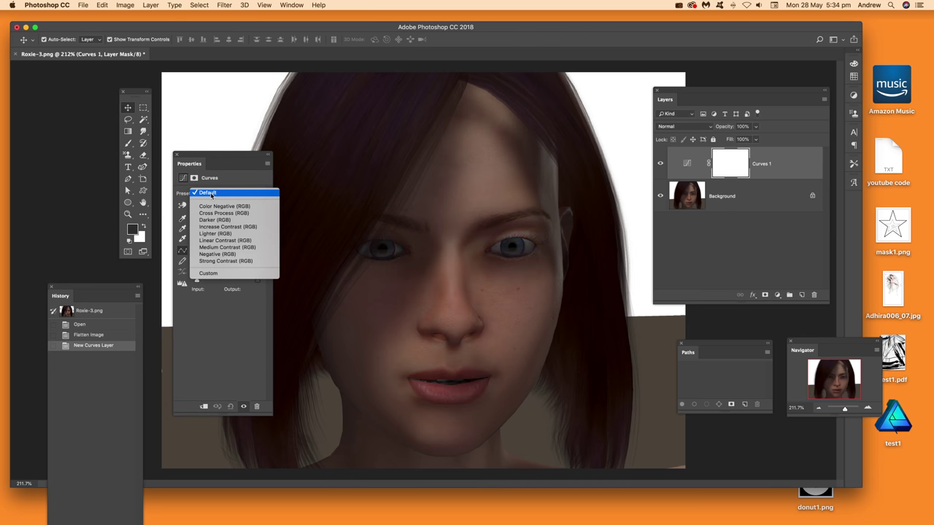
pyautogui.click(212, 254)
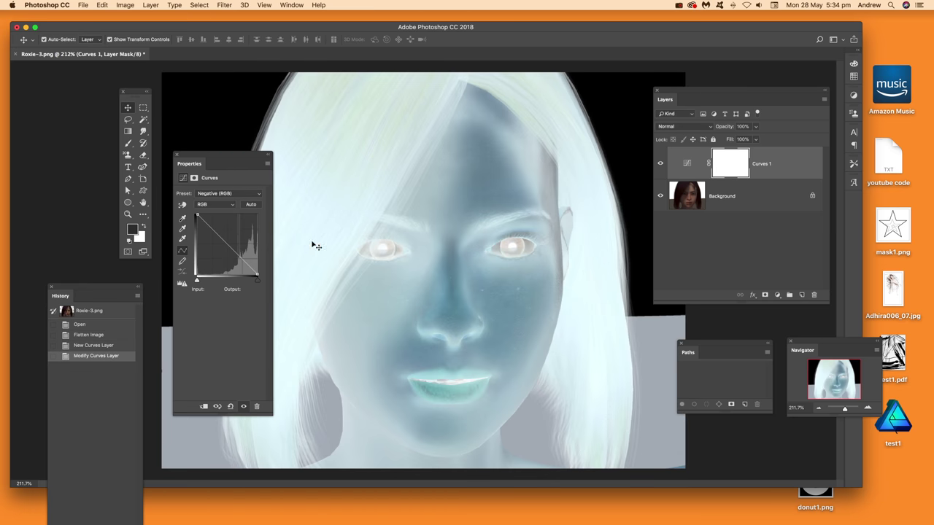
pyautogui.moveTo(230, 249)
pyautogui.mouseDown()
pyautogui.moveTo(234, 261)
pyautogui.moveTo(243, 248)
pyautogui.mouseUp()
pyautogui.click(736, 171)
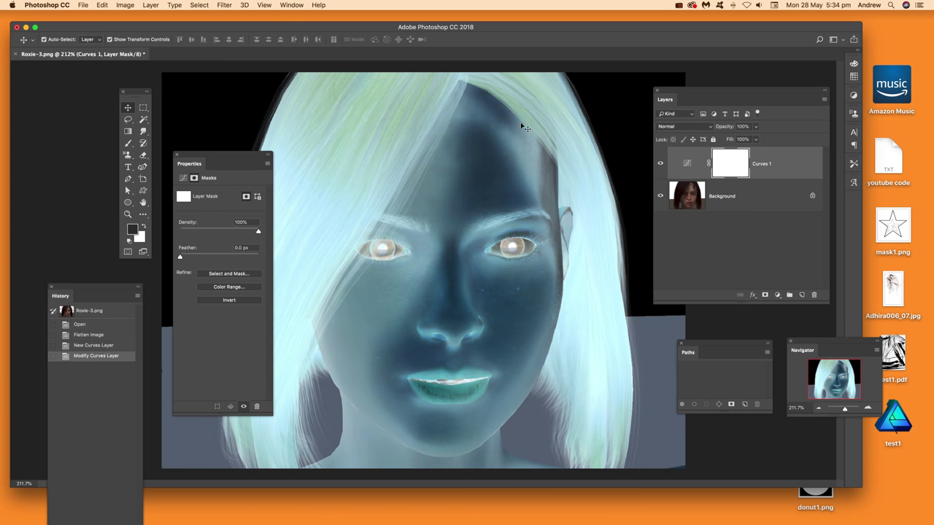
pyautogui.click(128, 132)
pyautogui.moveTo(455, 214); pyautogui.dragTo(386, 300)
pyautogui.moveTo(382, 359); pyautogui.dragTo(376, 364)
pyautogui.moveTo(460, 361); pyautogui.dragTo(495, 186)
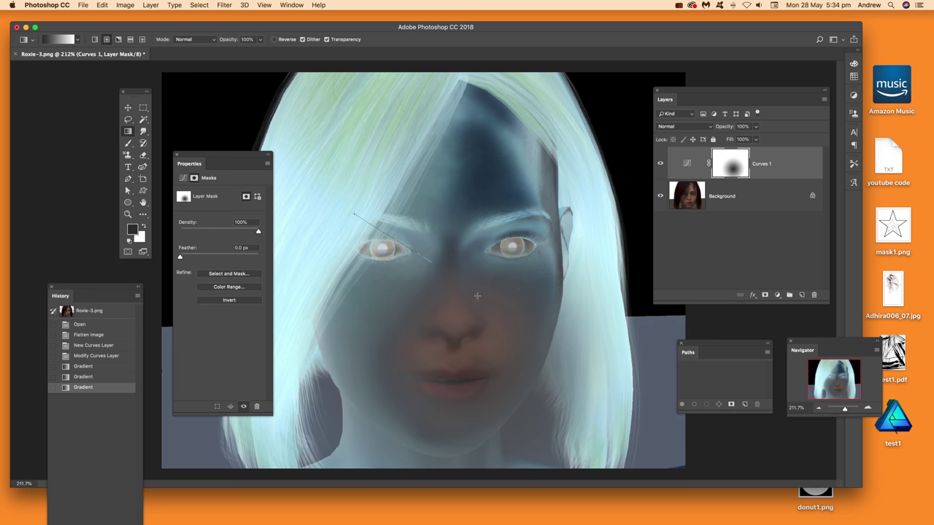
pyautogui.moveTo(364, 218); pyautogui.dragTo(515, 310)
pyautogui.moveTo(437, 272); pyautogui.dragTo(581, 326)
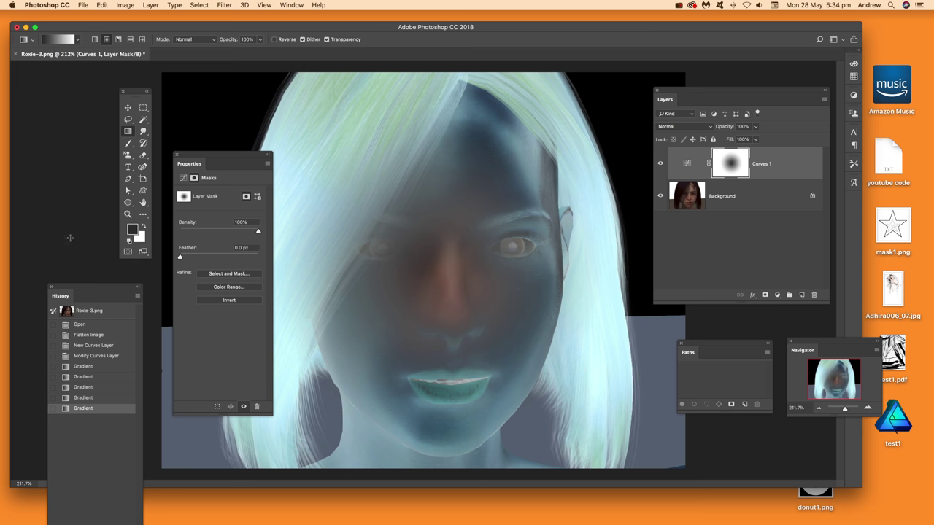
pyautogui.click(83, 336)
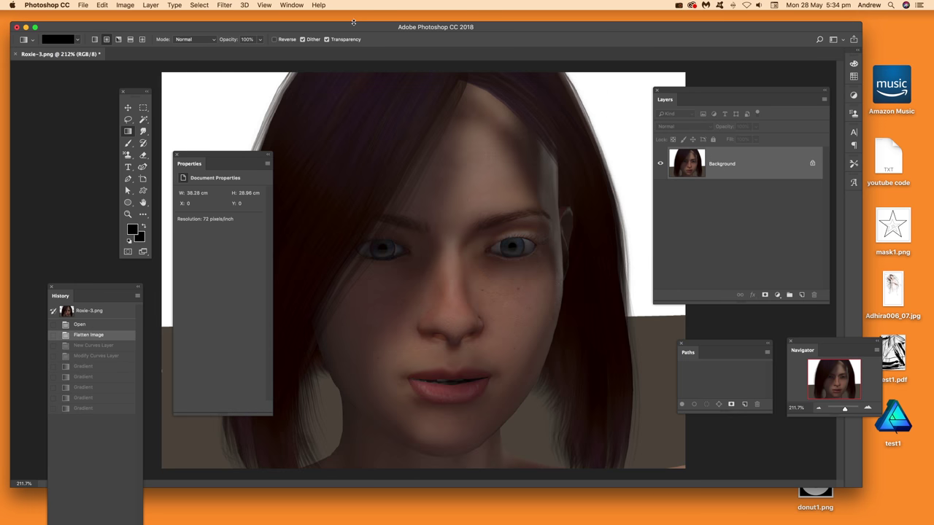
# - Convert the Background into smart object Layer 0 and open the Camera Raw Filter
pyautogui.click(154, 5)
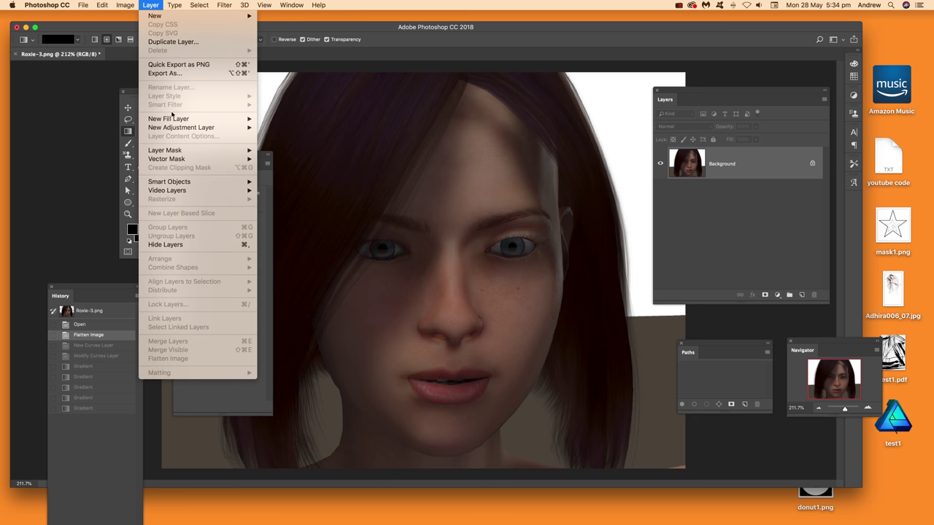
pyautogui.moveTo(184, 184)
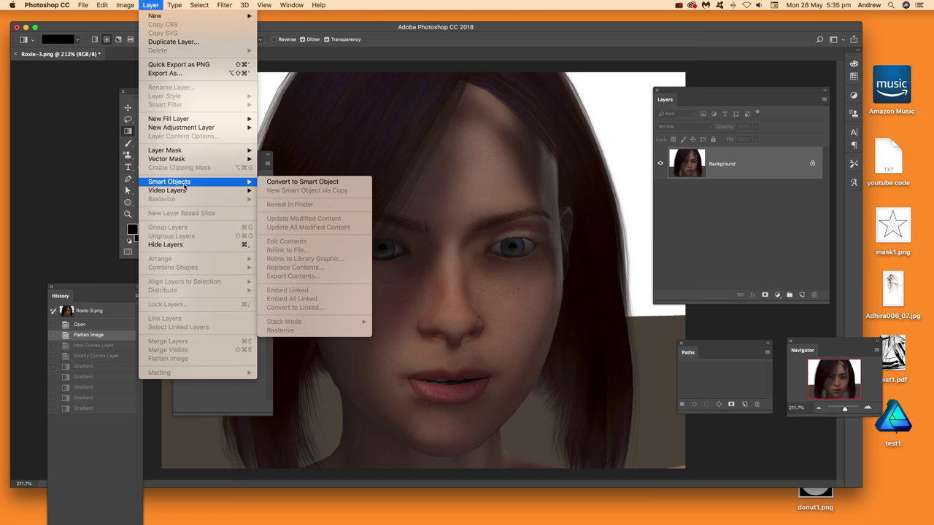
pyautogui.click(288, 186)
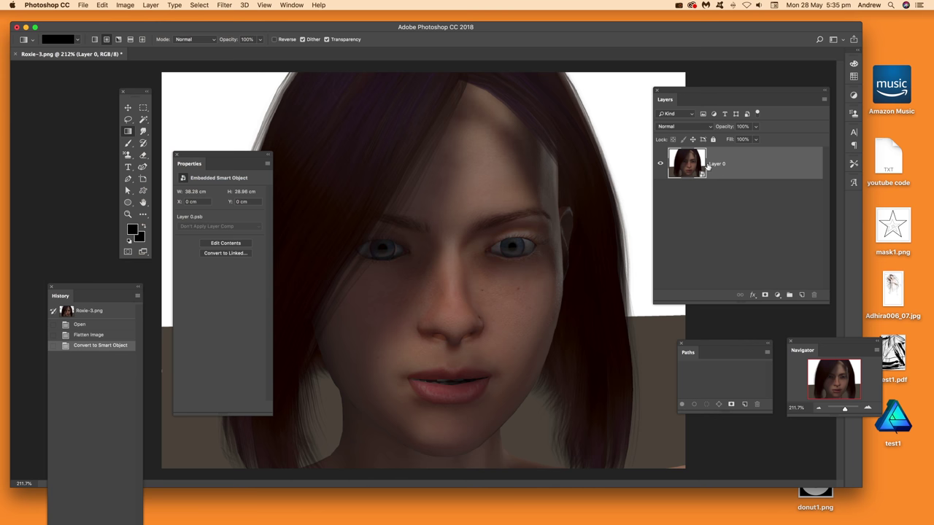
pyautogui.click(223, 5)
pyautogui.click(250, 64)
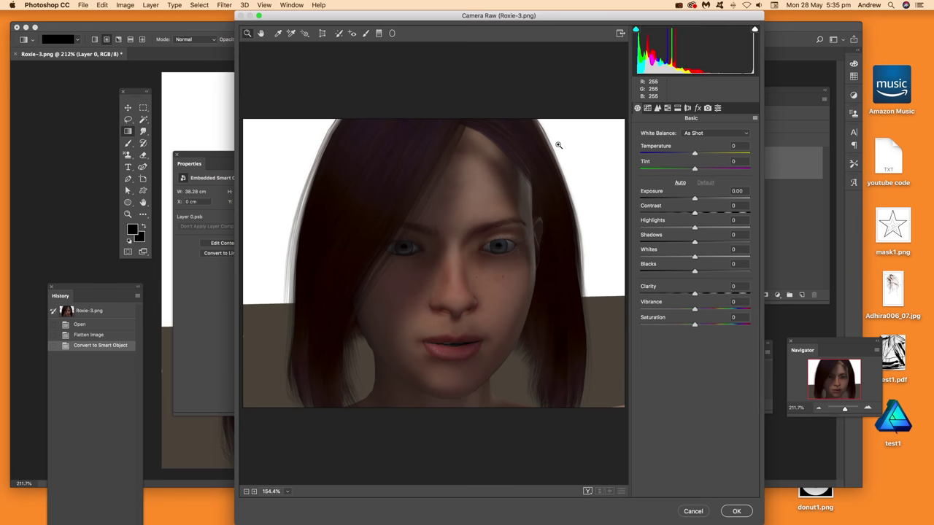
# - In Camera Raw's Tone Curve Point tab, invert the RGB curve to make a negative
pyautogui.click(647, 108)
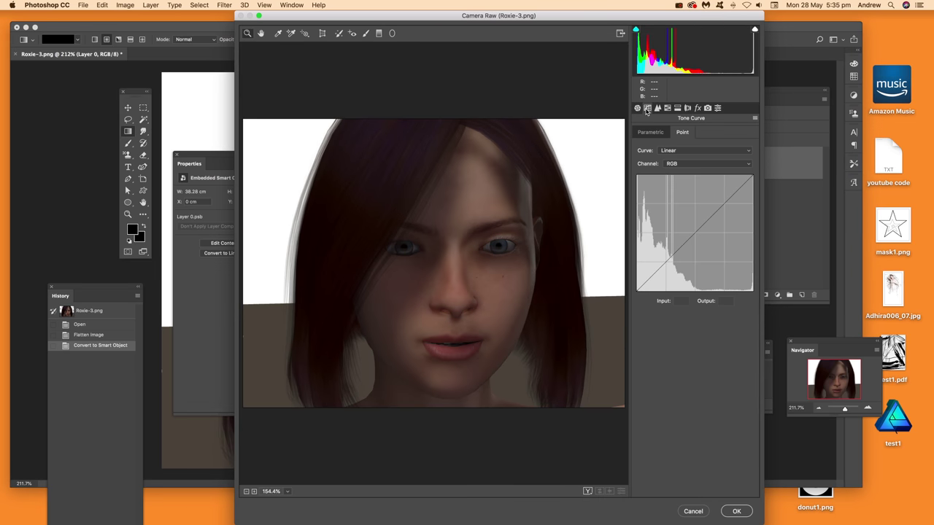
pyautogui.click(681, 154)
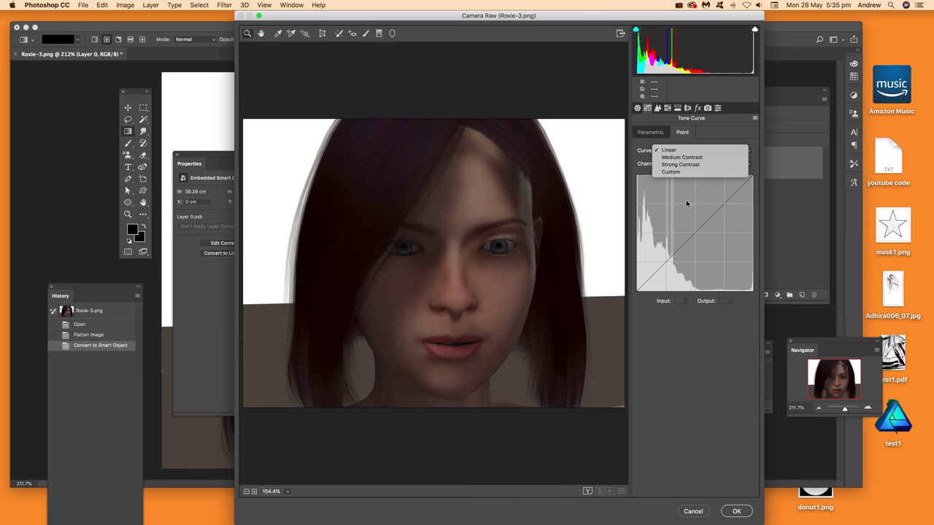
pyautogui.click(678, 149)
pyautogui.click(692, 163)
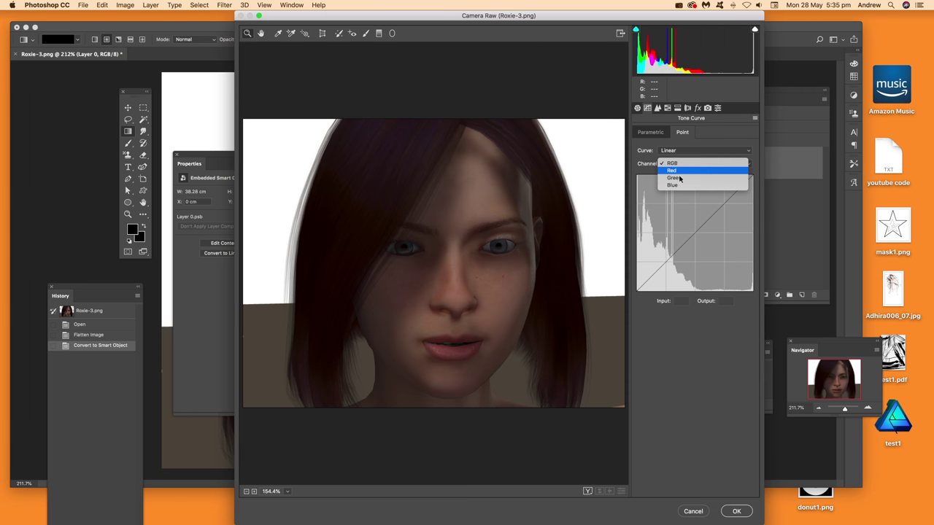
pyautogui.click(707, 147)
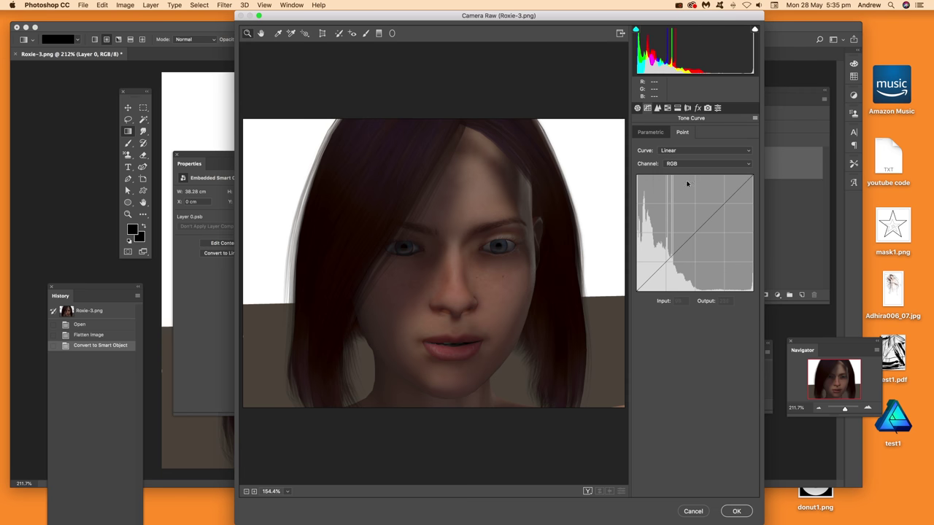
pyautogui.moveTo(751, 178); pyautogui.dragTo(634, 175)
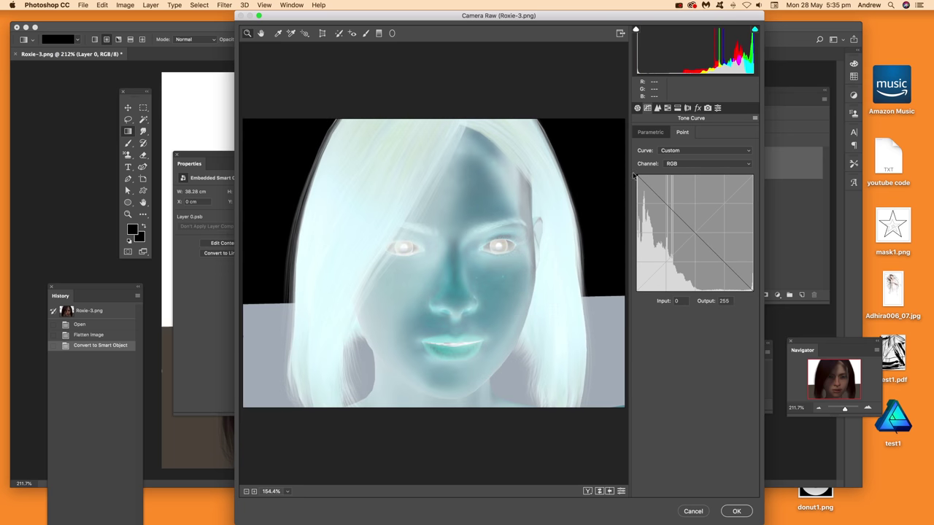
# - Bow the Red curve up for a pink tint, apply, and toggle the filter to compare
pyautogui.click(697, 164)
pyautogui.click(679, 171)
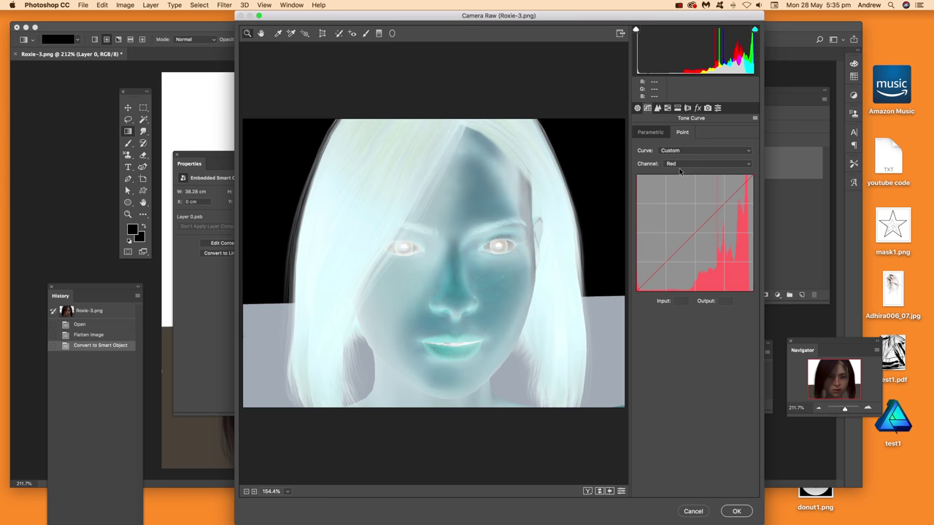
pyautogui.moveTo(710, 221); pyautogui.dragTo(692, 206)
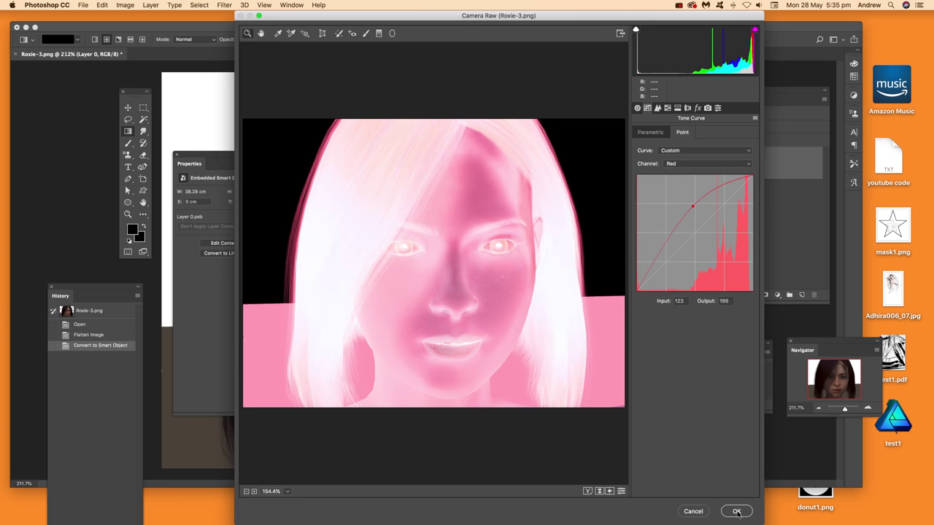
pyautogui.click(737, 511)
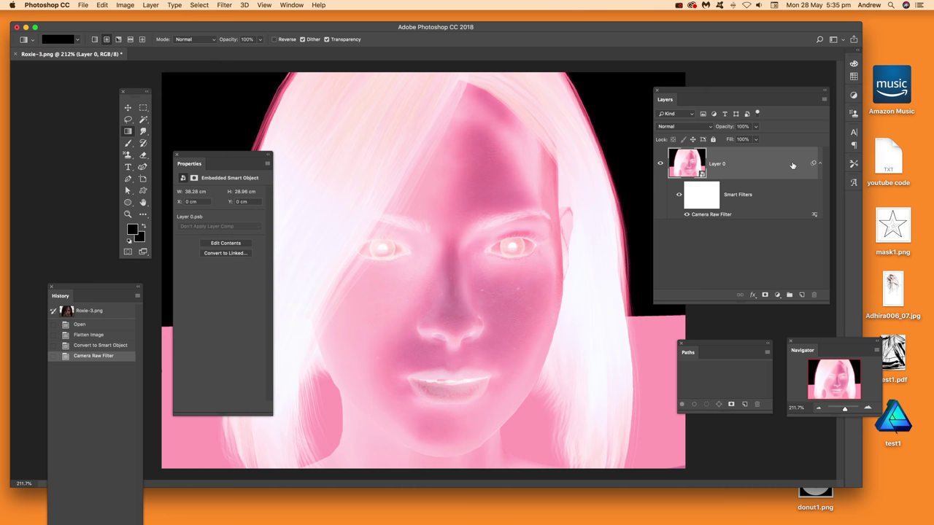
pyautogui.click(686, 215)
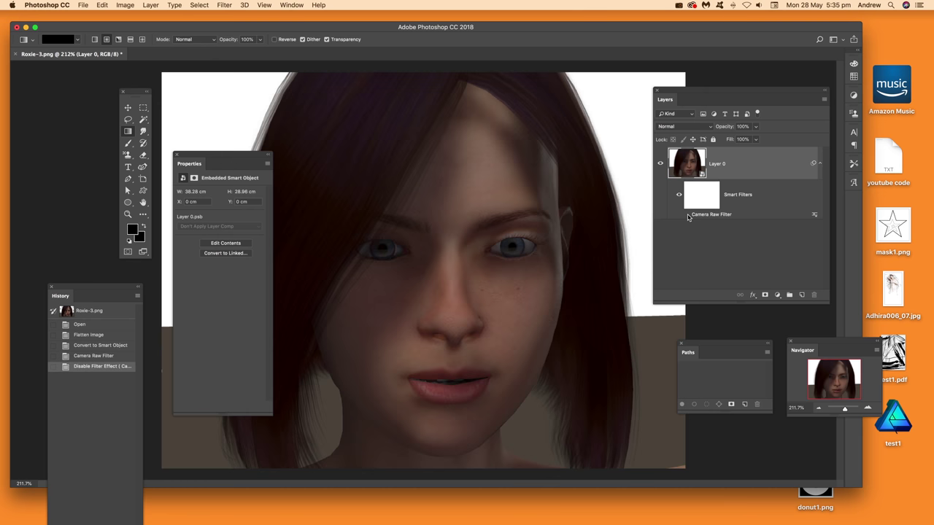
pyautogui.click(686, 215)
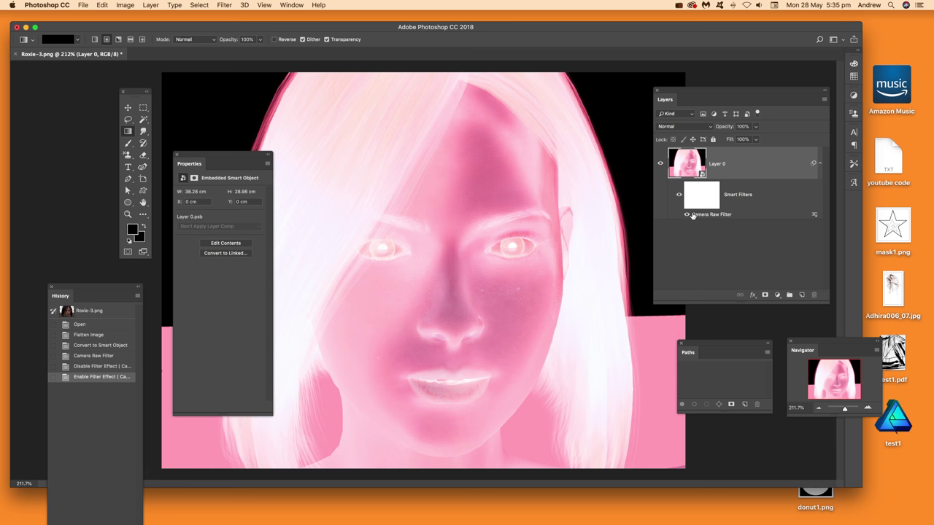